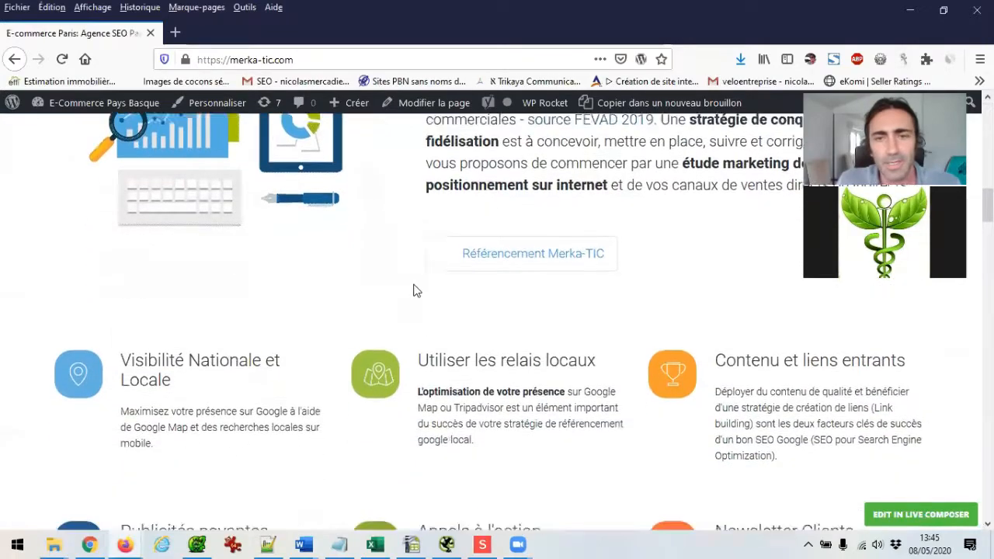
Look through the merka-tic.com homepage down to its footer and return to the banner at its beginning
{"action": "scroll", "coordinate": [403, 298], "scroll_direction": "down", "scroll_amount": 5}
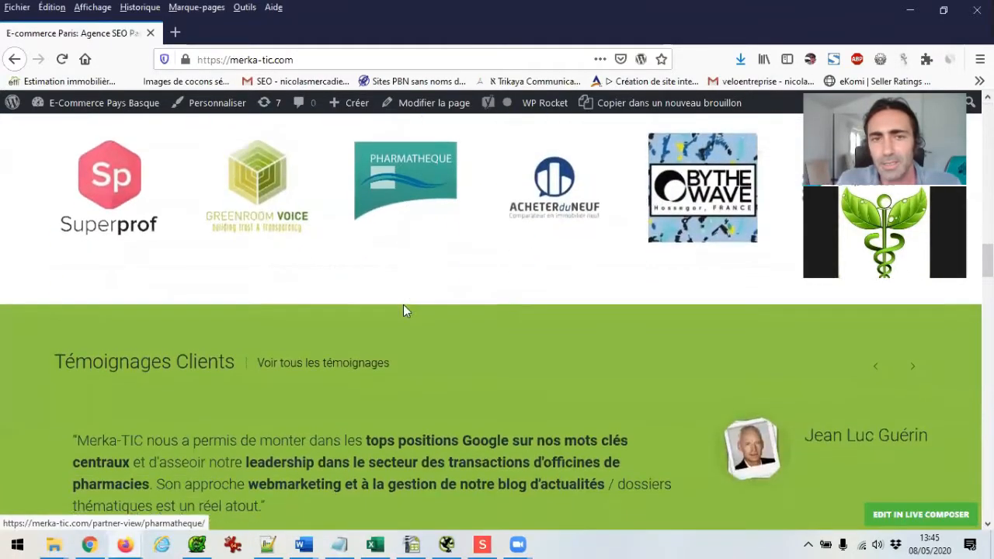
{"action": "scroll", "coordinate": [404, 237], "scroll_direction": "down", "scroll_amount": 2}
{"action": "scroll", "coordinate": [335, 251], "scroll_direction": "down", "scroll_amount": 5}
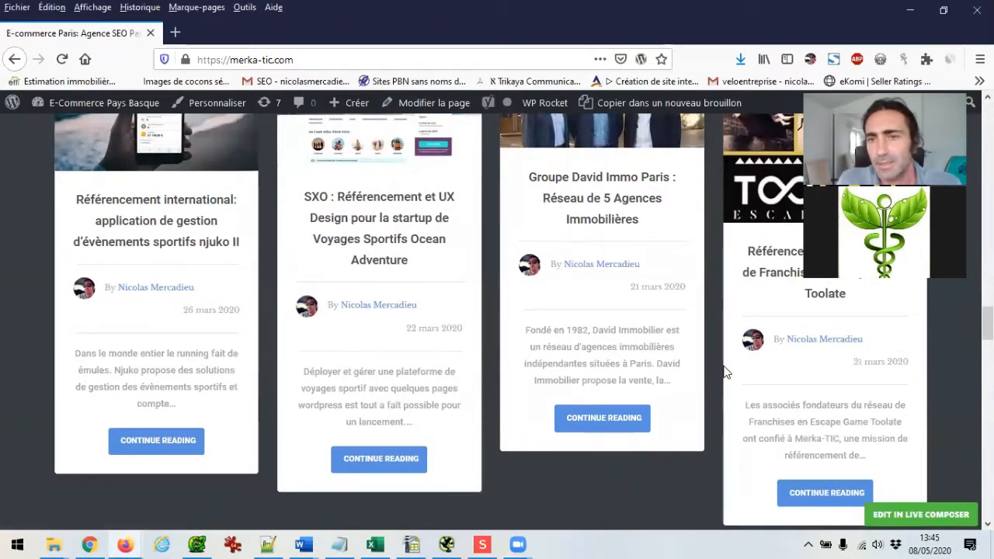
{"action": "scroll", "coordinate": [723, 311], "scroll_direction": "down", "scroll_amount": 4}
{"action": "scroll", "coordinate": [318, 268], "scroll_direction": "down", "scroll_amount": 10}
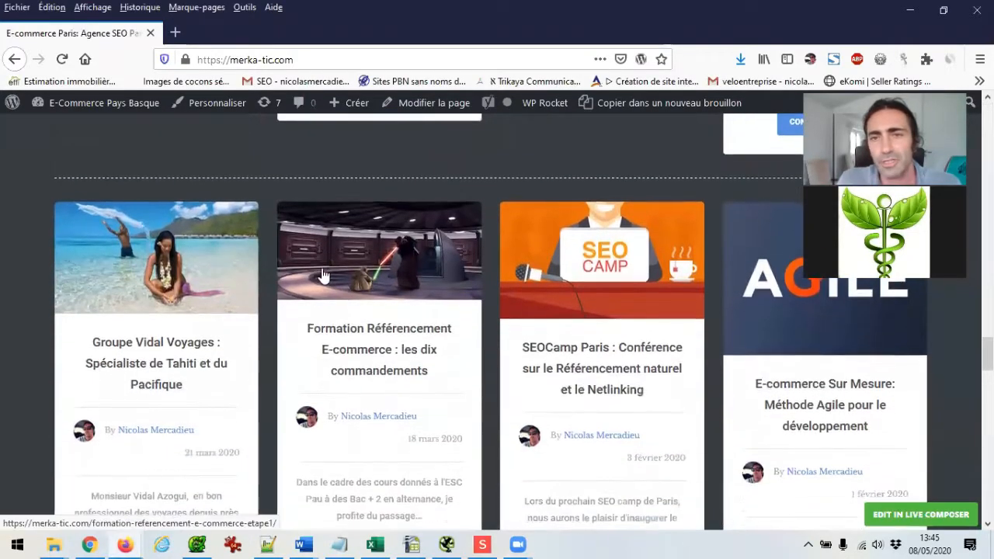
{"action": "scroll", "coordinate": [250, 342], "scroll_direction": "down", "scroll_amount": 5}
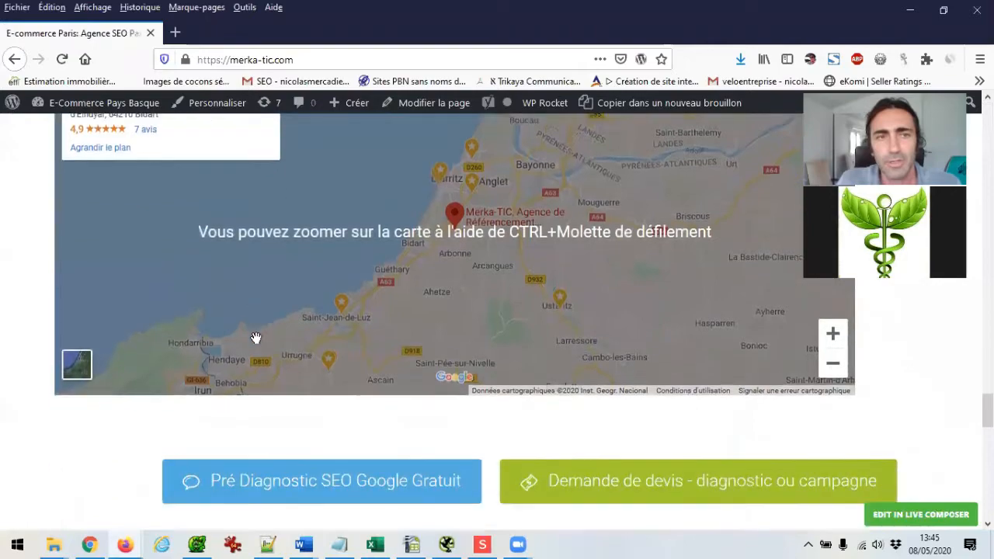
{"action": "scroll", "coordinate": [225, 221], "scroll_direction": "down", "scroll_amount": 9}
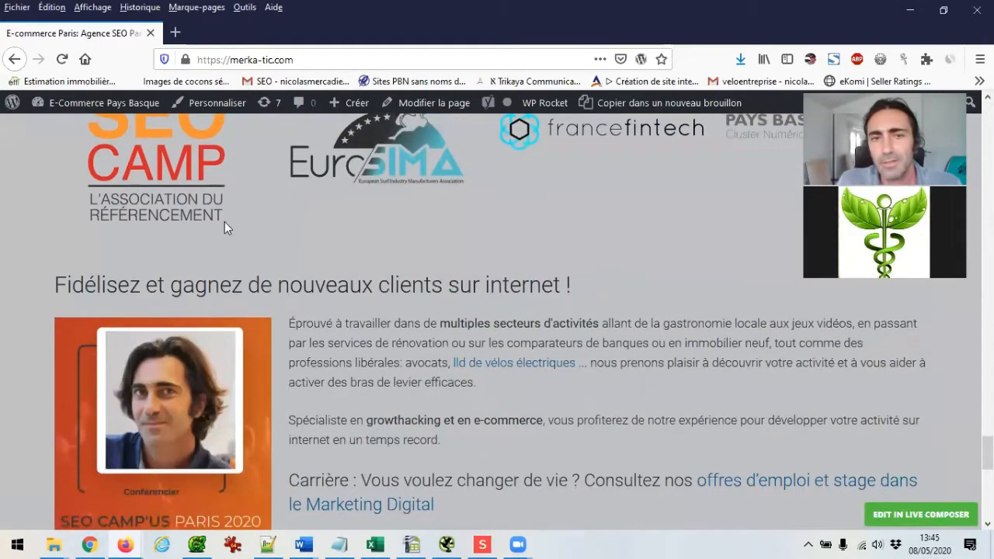
{"action": "scroll", "coordinate": [291, 250], "scroll_direction": "down", "scroll_amount": 2}
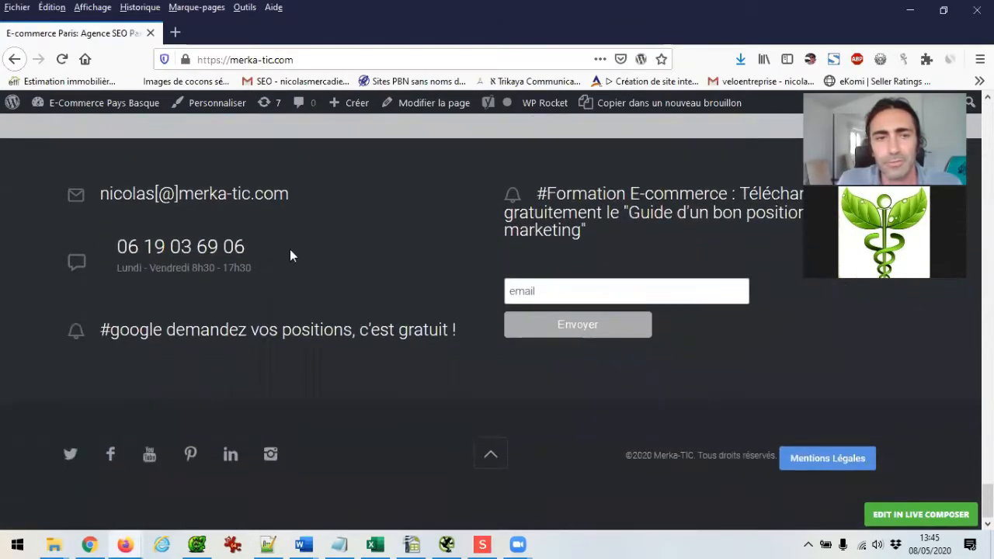
{"action": "scroll", "coordinate": [290, 250], "scroll_direction": "up", "scroll_amount": 15}
{"action": "scroll", "coordinate": [280, 250], "scroll_direction": "up", "scroll_amount": 15}
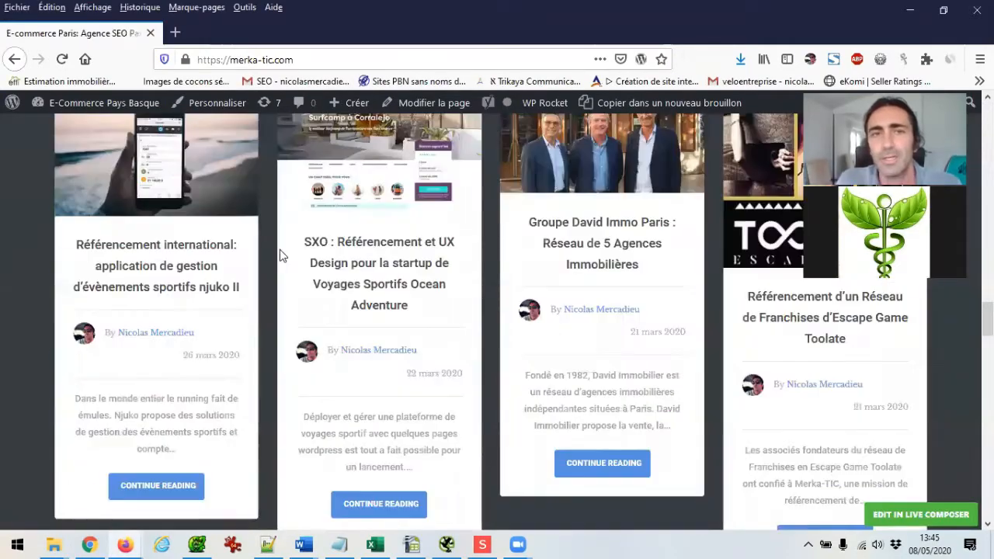
{"action": "scroll", "coordinate": [280, 249], "scroll_direction": "up", "scroll_amount": 8}
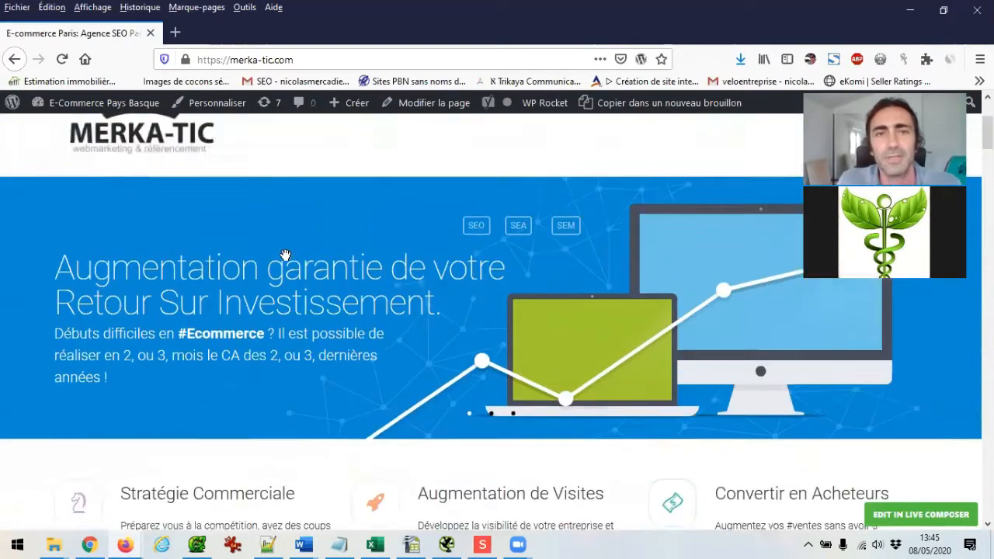
Search the web for "page speed" in a new tab and open Google's PageSpeed Insights
{"action": "left_click", "coordinate": [176, 33]}
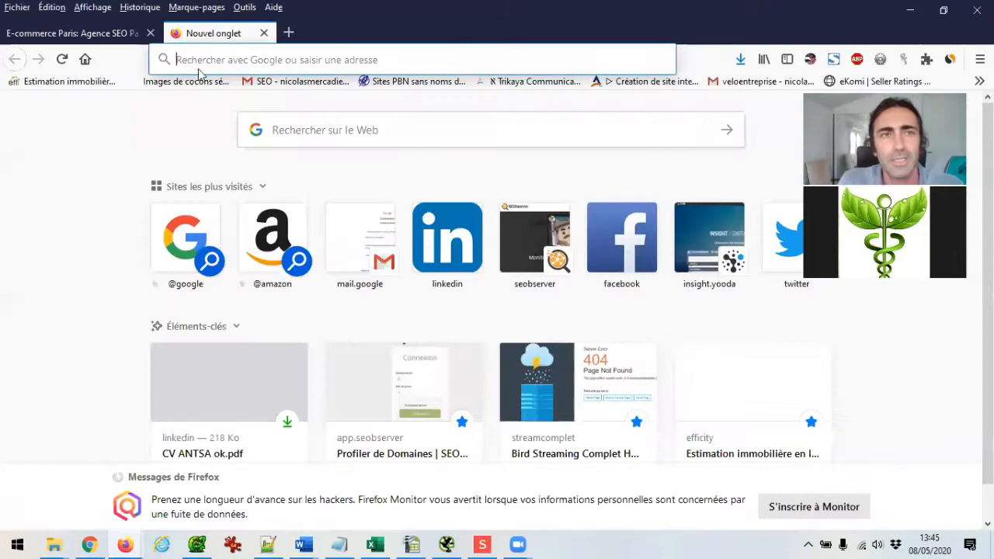
{"action": "type", "text": "page"}
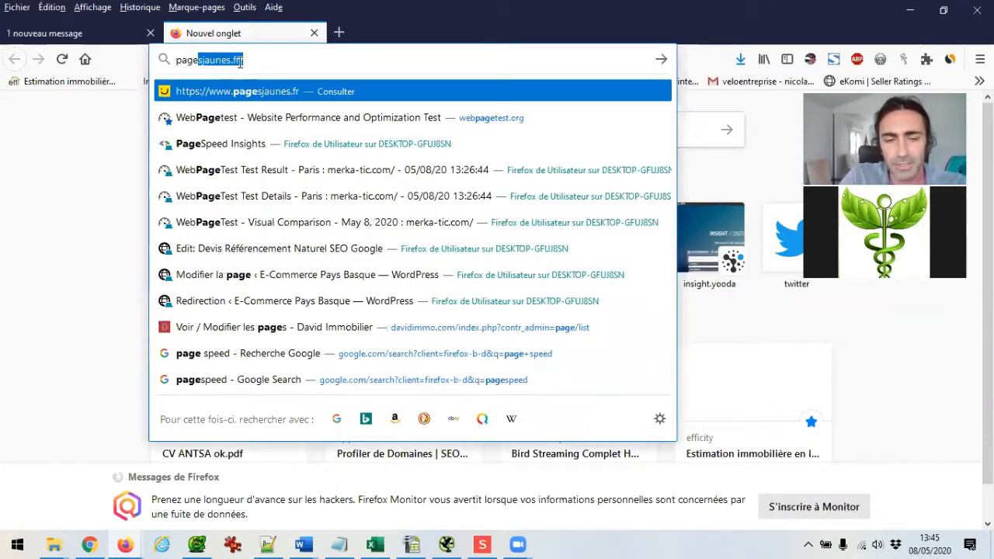
{"action": "type", "text": " speed"}
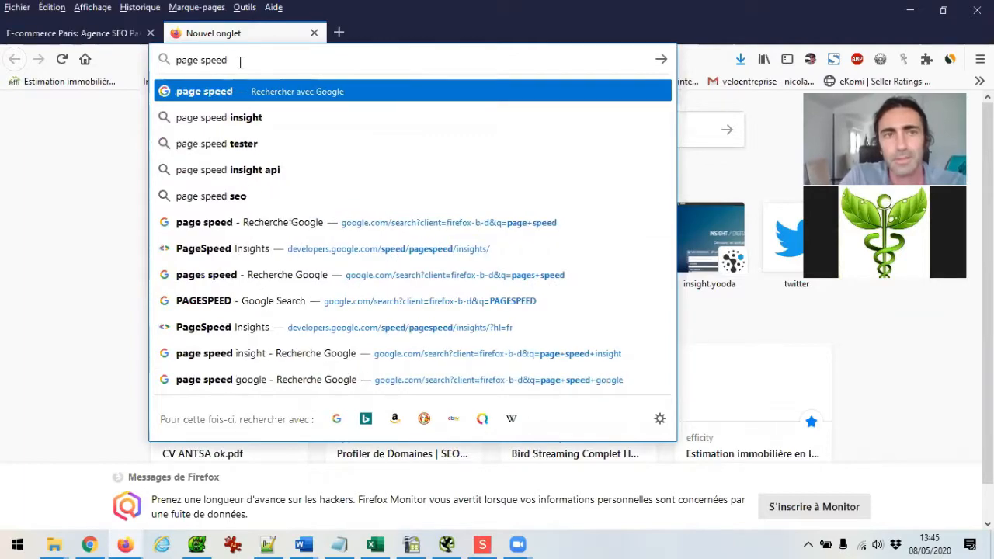
{"action": "key", "text": "Return"}
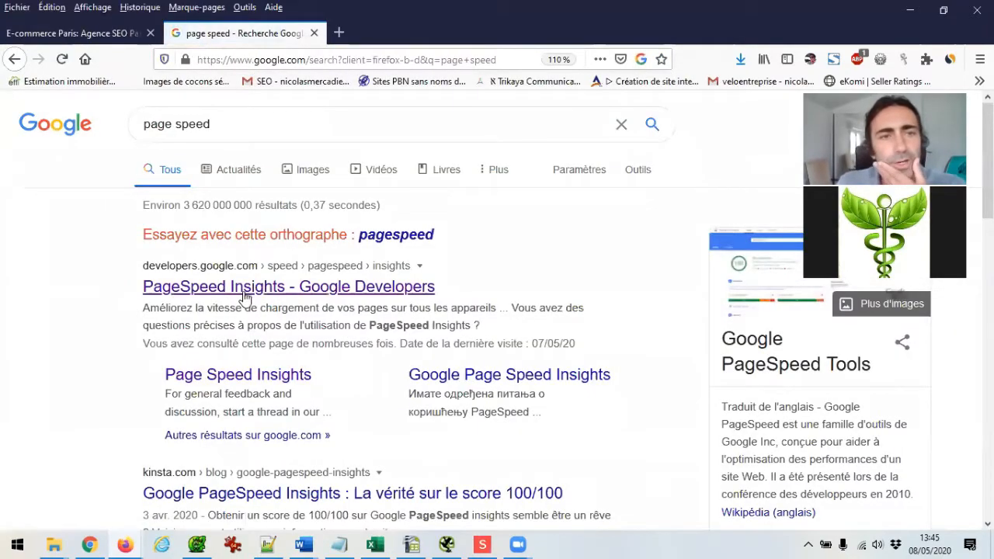
{"action": "left_click", "coordinate": [244, 288]}
{"action": "right_click", "coordinate": [350, 237]}
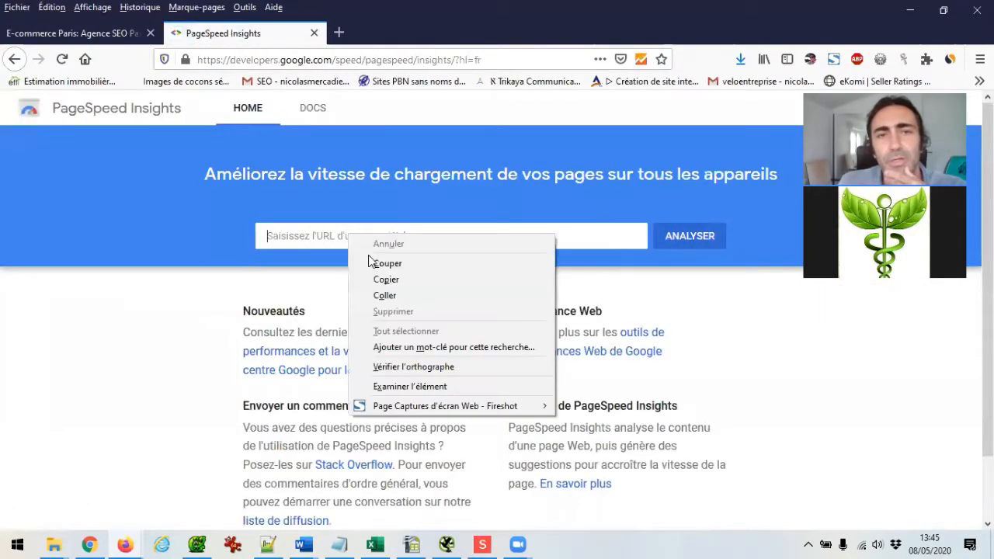
{"action": "left_click", "coordinate": [385, 295]}
{"action": "left_click", "coordinate": [683, 236]}
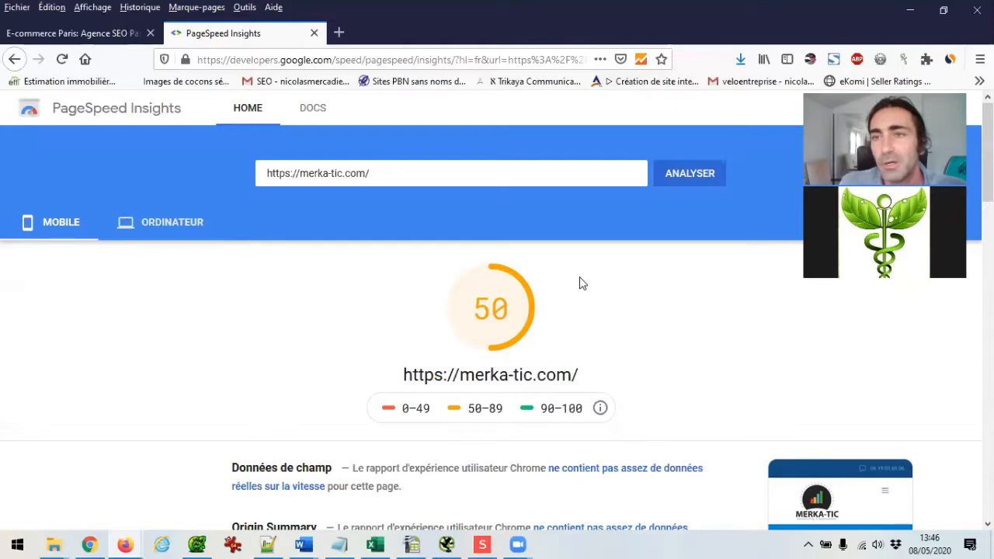
Check the desktop score, return to the mobile report, and examine its lab data, opportunities and diagnostics
{"action": "left_click", "coordinate": [165, 223]}
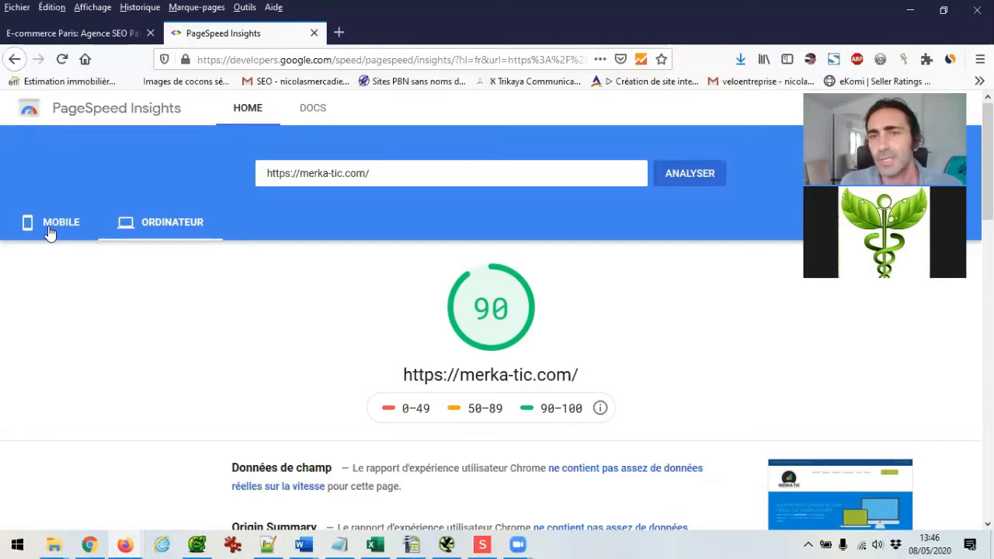
{"action": "left_click", "coordinate": [49, 230]}
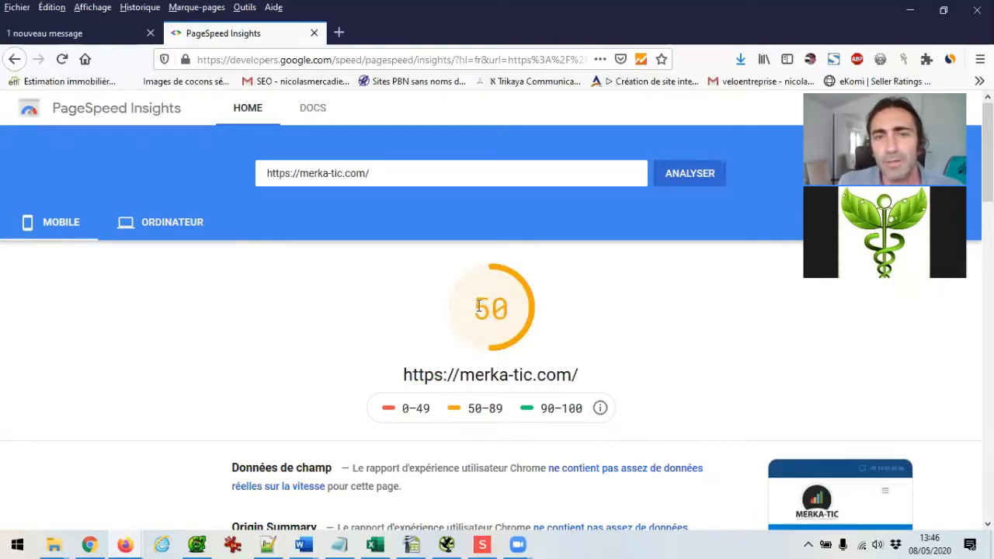
{"action": "scroll", "coordinate": [473, 351], "scroll_direction": "down", "scroll_amount": 5}
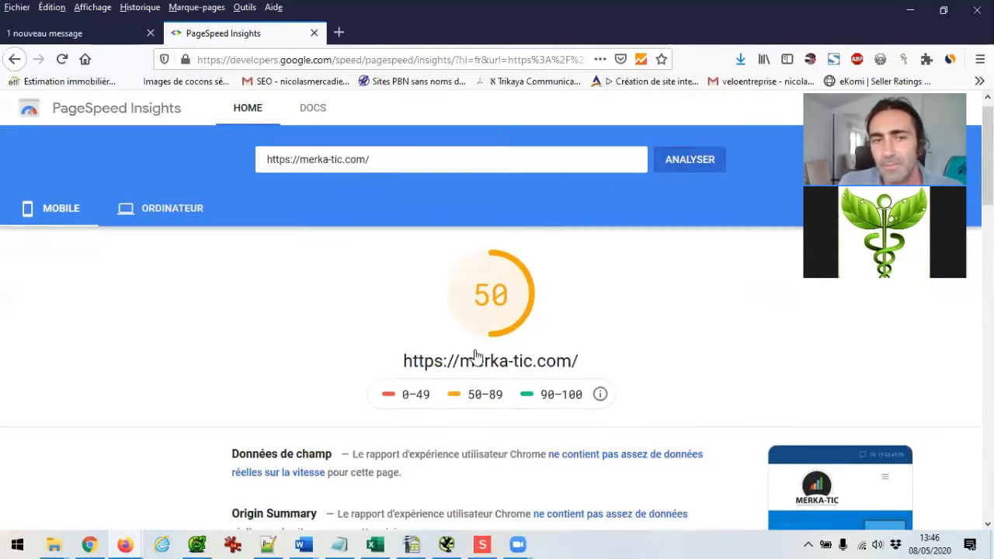
{"action": "scroll", "coordinate": [471, 351], "scroll_direction": "down", "scroll_amount": 2}
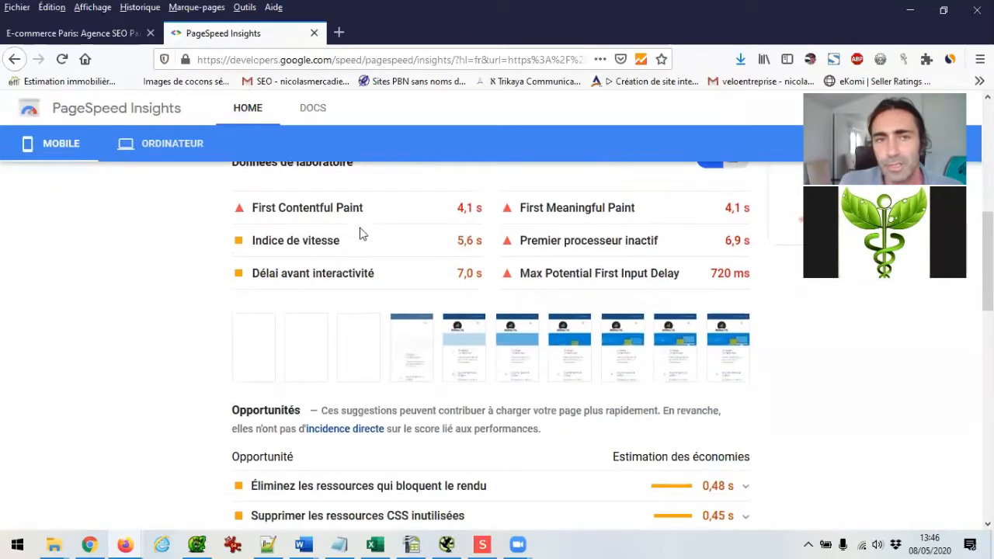
{"action": "scroll", "coordinate": [380, 362], "scroll_direction": "down", "scroll_amount": 5}
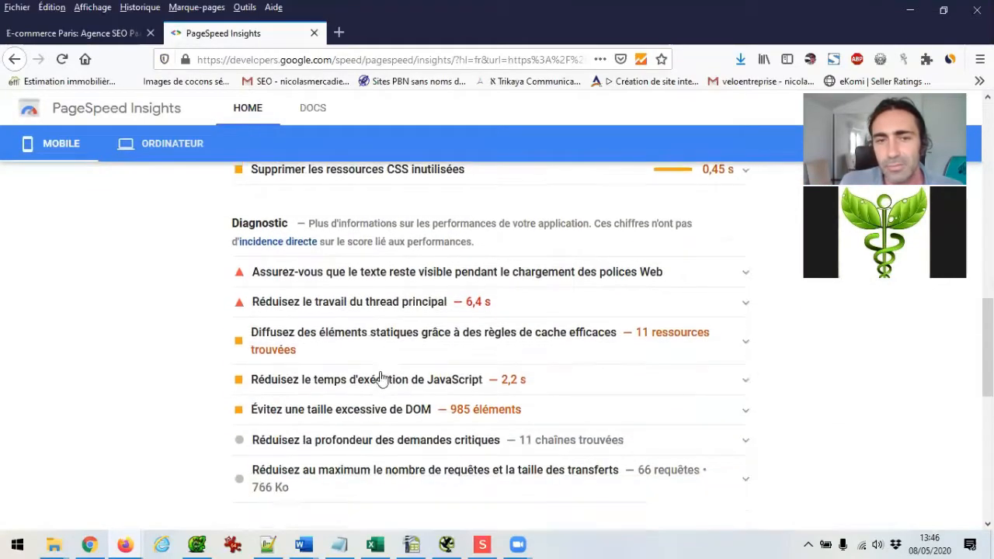
{"action": "scroll", "coordinate": [380, 378], "scroll_direction": "down", "scroll_amount": 7}
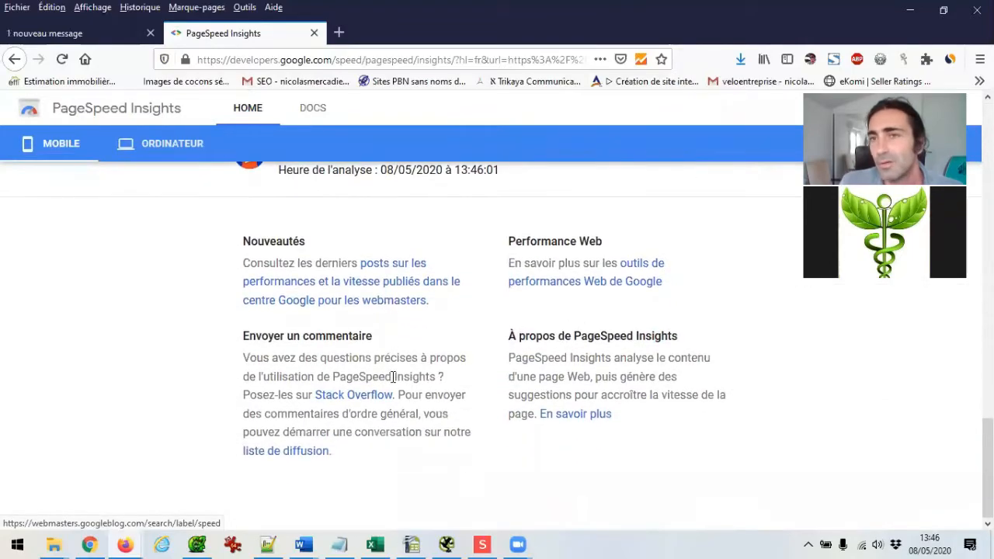
{"action": "scroll", "coordinate": [394, 378], "scroll_direction": "up", "scroll_amount": 7}
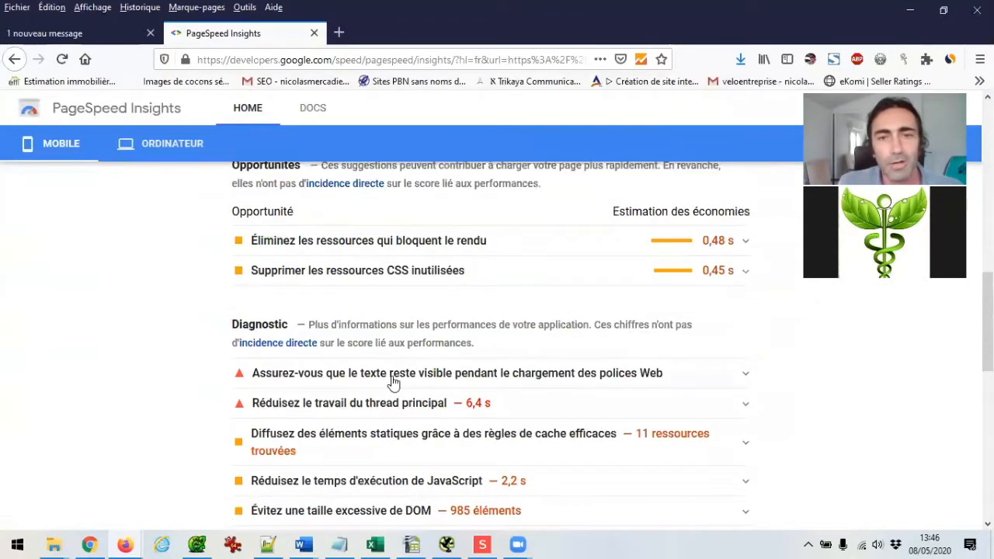
{"action": "scroll", "coordinate": [394, 381], "scroll_direction": "up", "scroll_amount": 10}
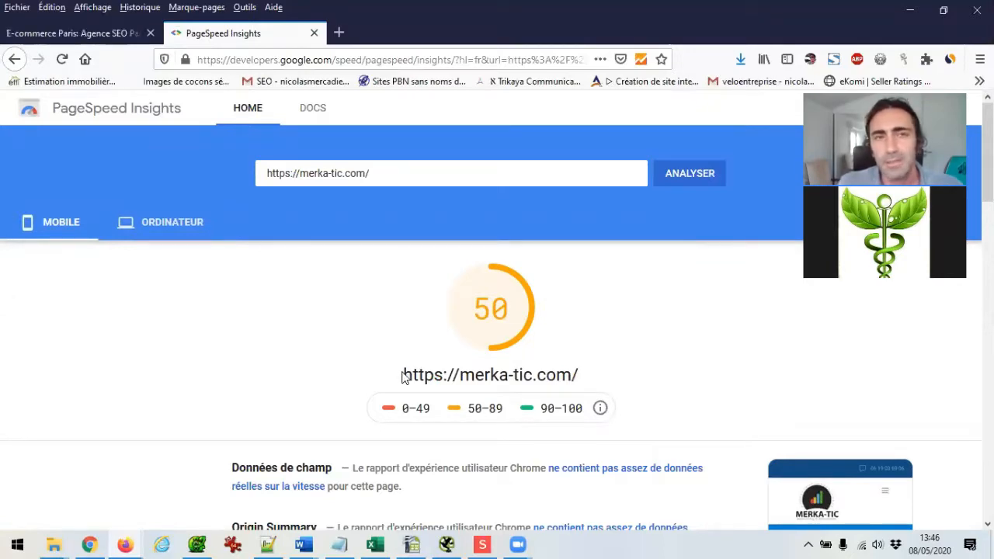
{"action": "scroll", "coordinate": [408, 369], "scroll_direction": "down", "scroll_amount": 2}
{"action": "scroll", "coordinate": [435, 362], "scroll_direction": "up", "scroll_amount": 1}
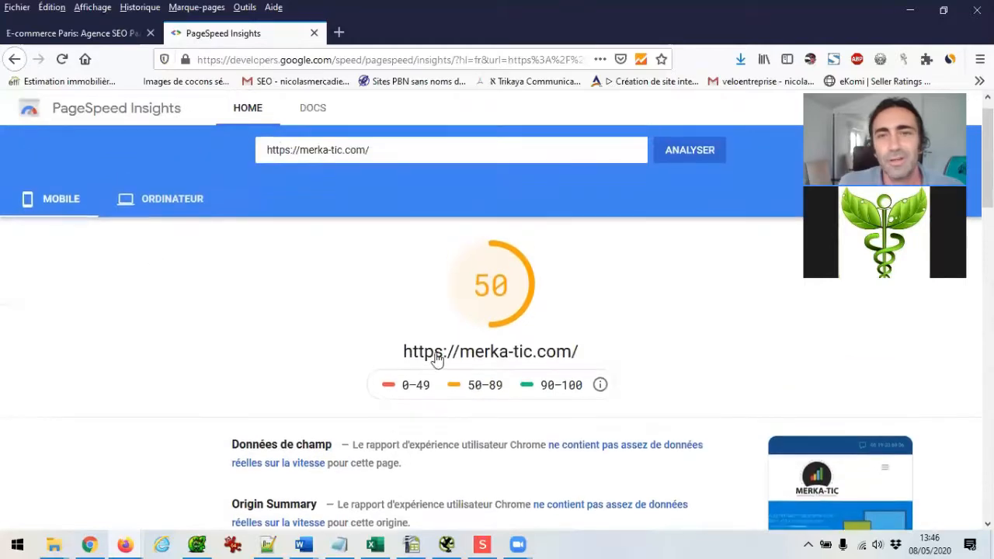
{"action": "scroll", "coordinate": [466, 353], "scroll_direction": "up", "scroll_amount": 1}
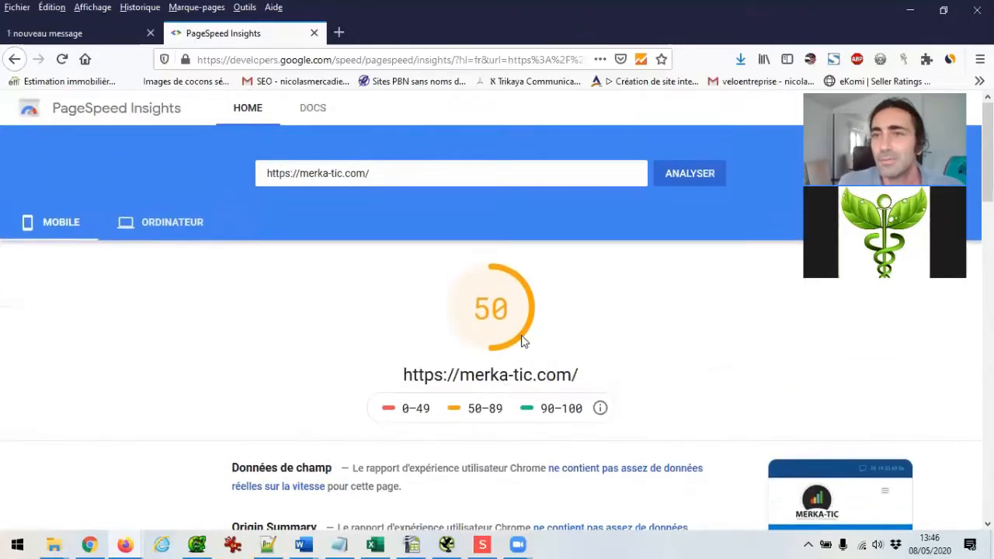
Compare the desktop and mobile performance scores for the analysed site, ending on the mobile report
{"action": "left_click", "coordinate": [174, 230]}
{"action": "left_click", "coordinate": [74, 225]}
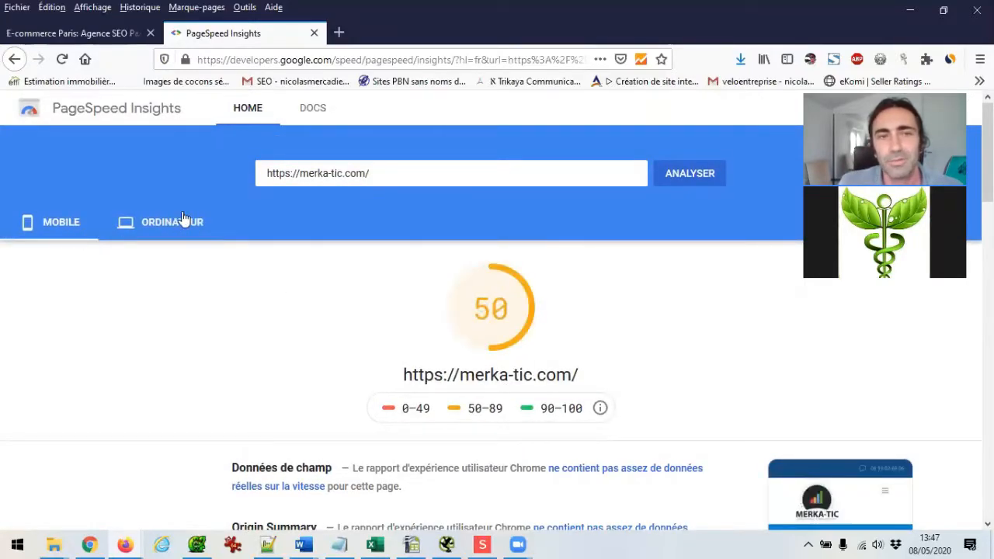
{"action": "left_click", "coordinate": [184, 220]}
{"action": "left_click", "coordinate": [65, 234]}
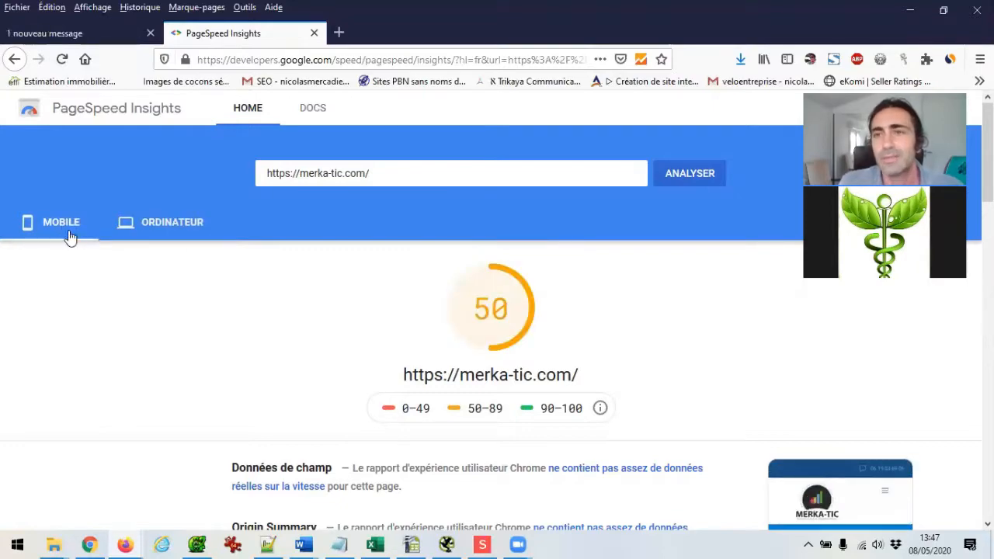
Search the web for "web pages test" in a new tab and open the WebPageTest site
{"action": "left_click", "coordinate": [338, 33]}
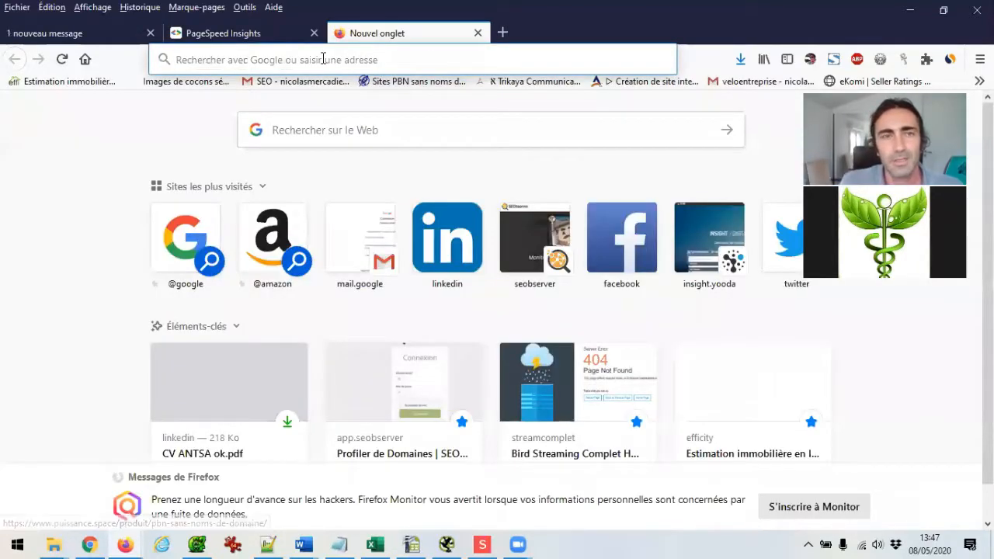
{"action": "type", "text": "web "}
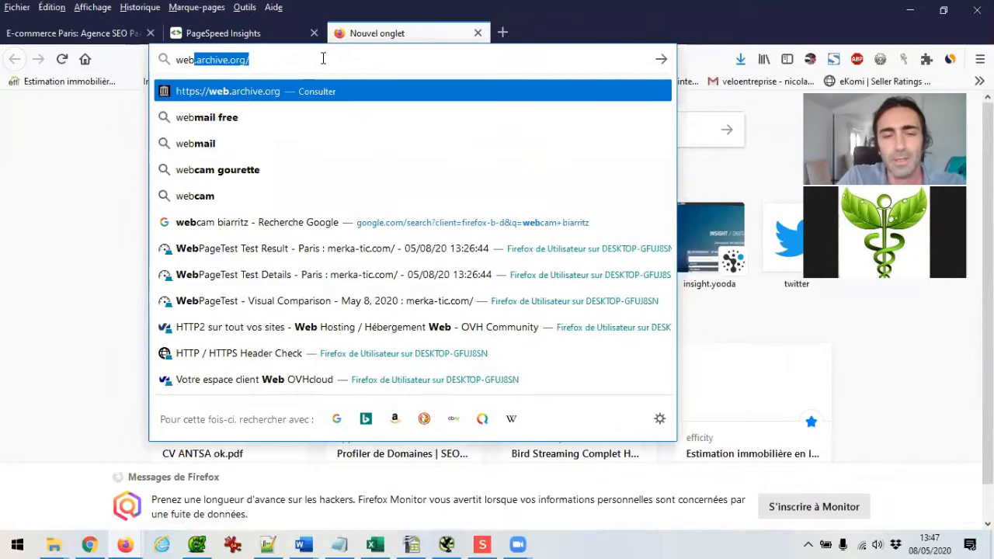
{"action": "type", "text": "pages"}
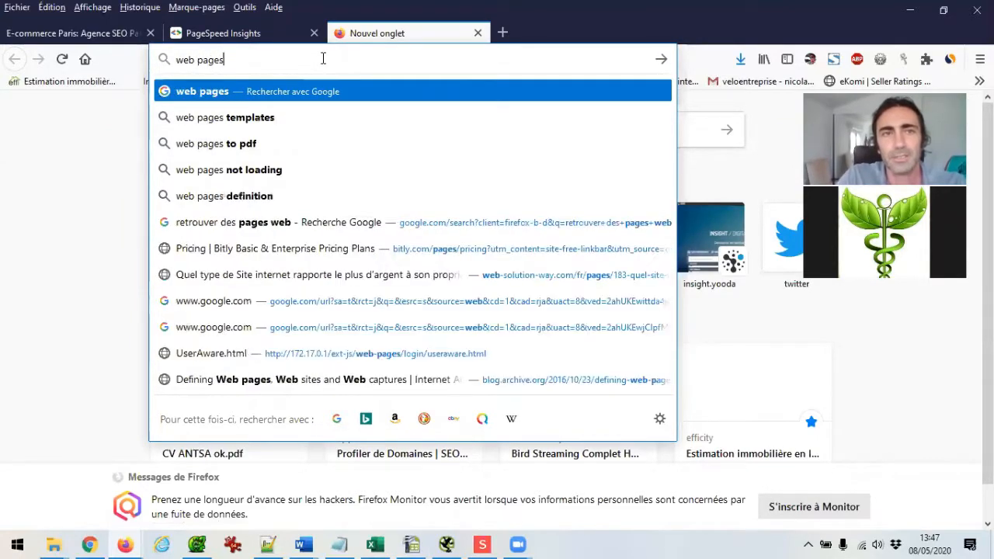
{"action": "type", "text": " test"}
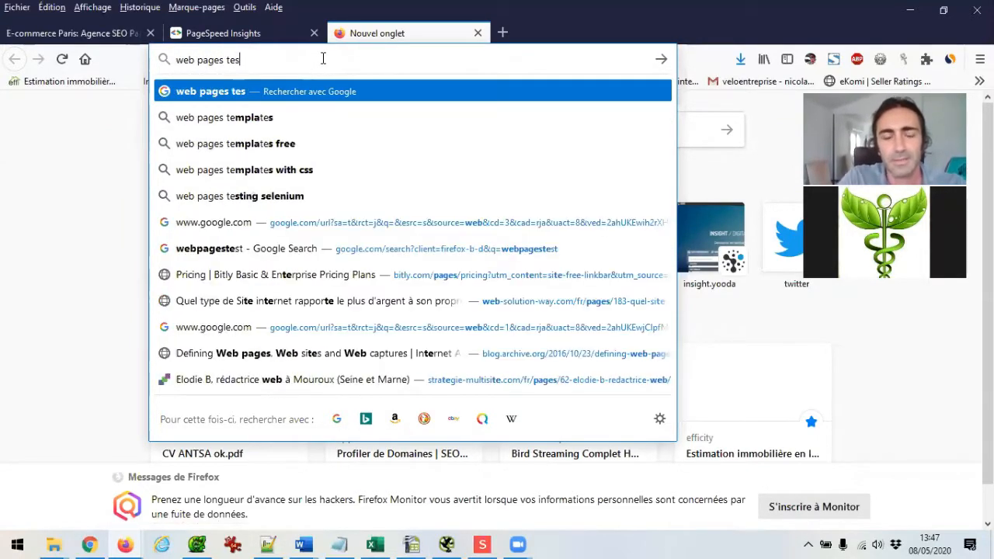
{"action": "key", "text": "Return"}
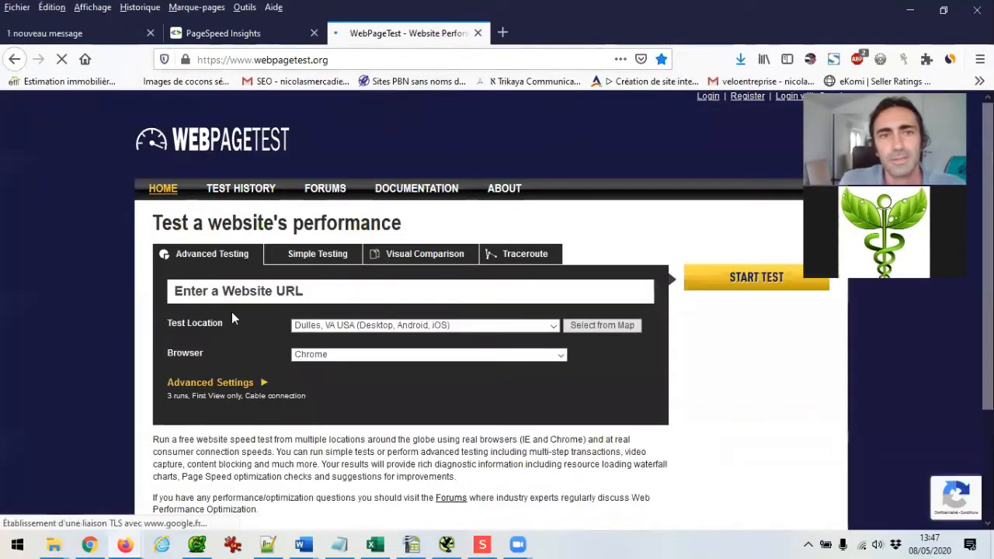
{"action": "left_click", "coordinate": [233, 294]}
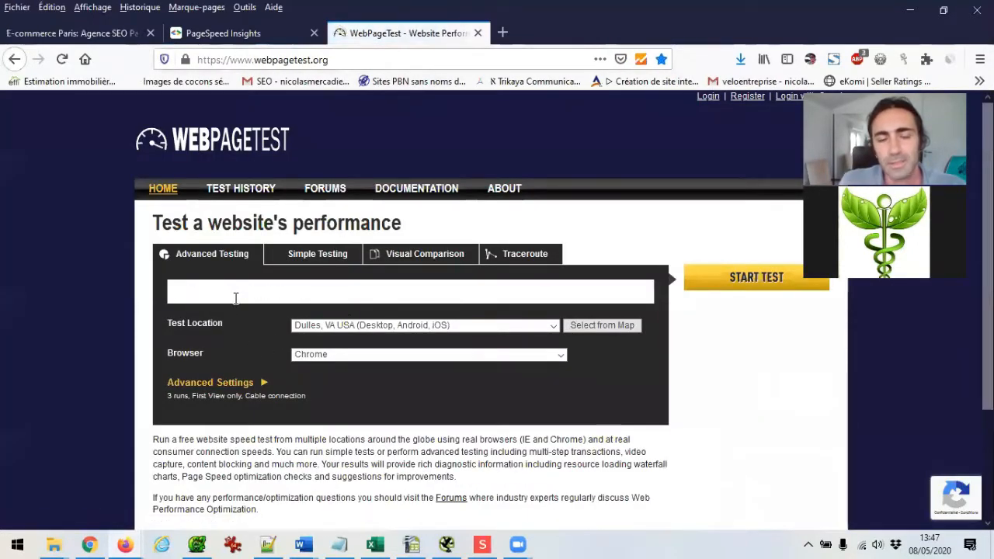
{"action": "type", "text": "https://merka-tic.com/"}
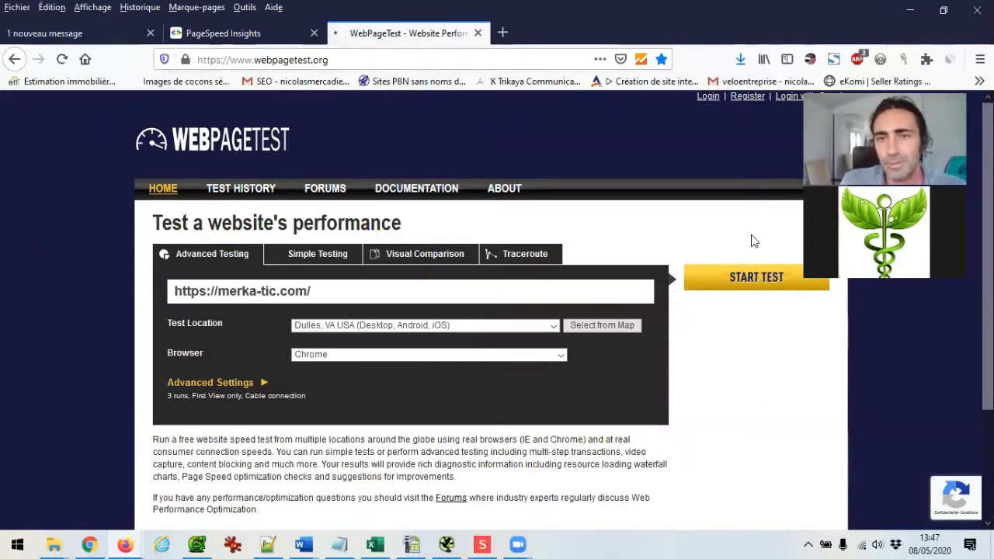
{"action": "key", "text": "Return"}
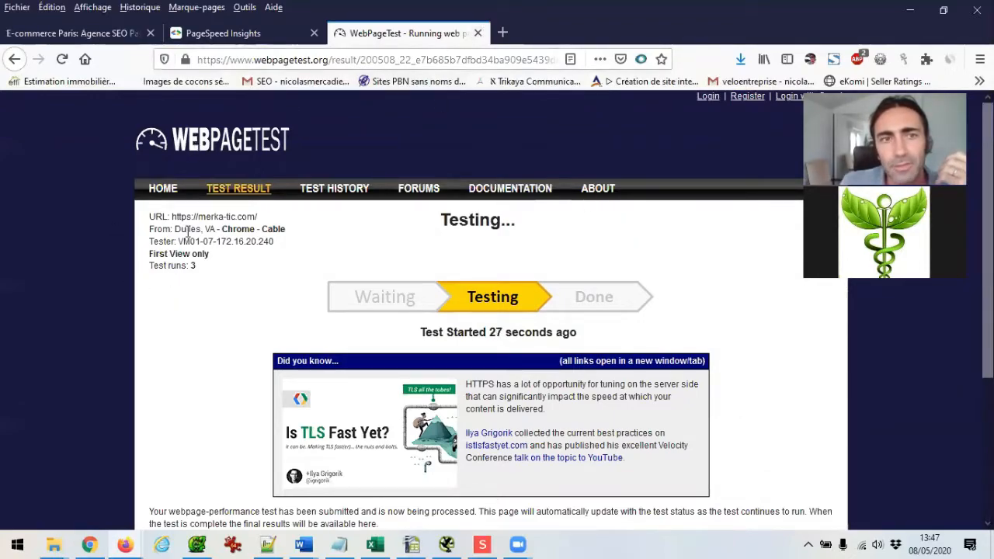
{"action": "left_click_drag", "start_coordinate": [174, 230], "coordinate": [200, 230]}
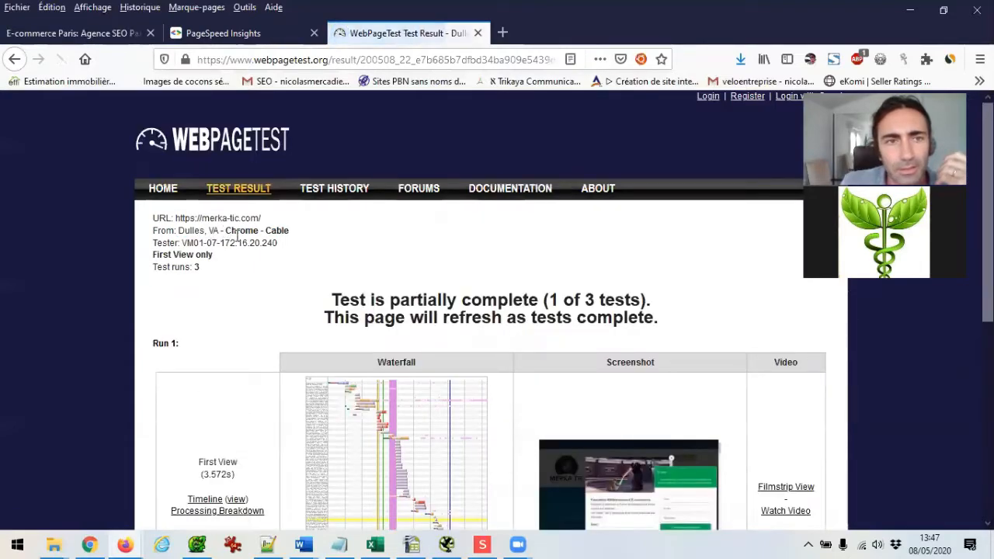
{"action": "scroll", "coordinate": [435, 311], "scroll_direction": "down", "scroll_amount": 3}
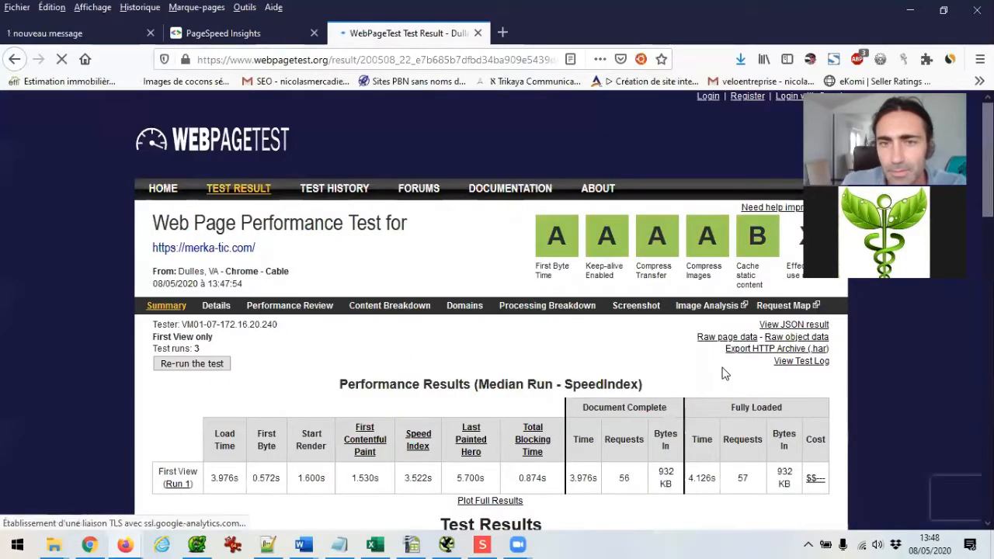
{"action": "left_click", "coordinate": [17, 61]}
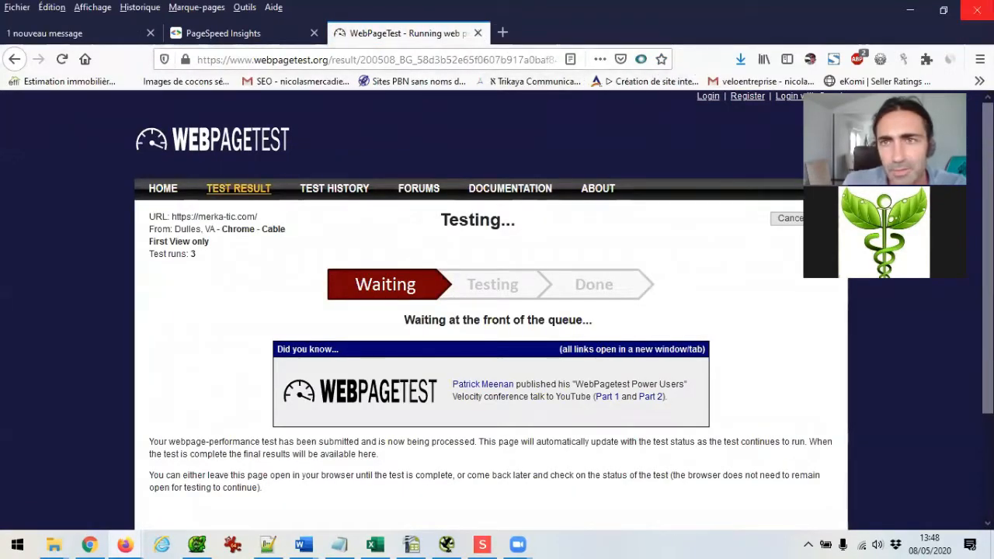
{"action": "left_click", "coordinate": [944, 10]}
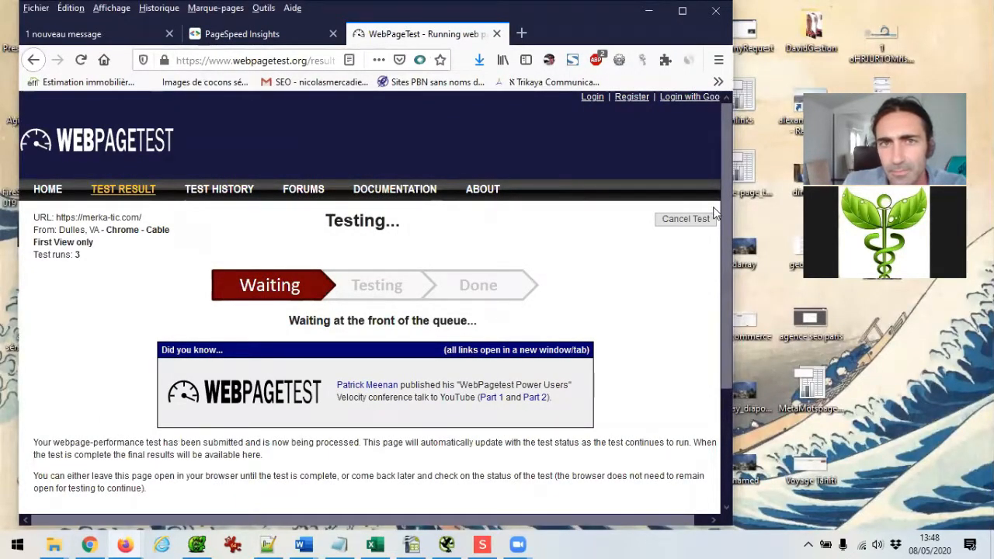
{"action": "key", "text": "ctrl+t"}
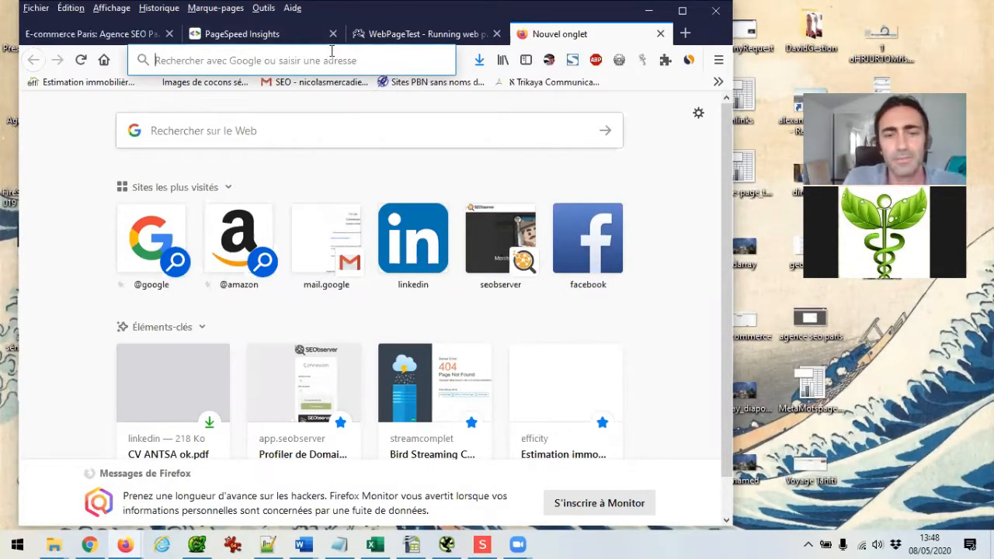
{"action": "type", "text": "gtmet"}
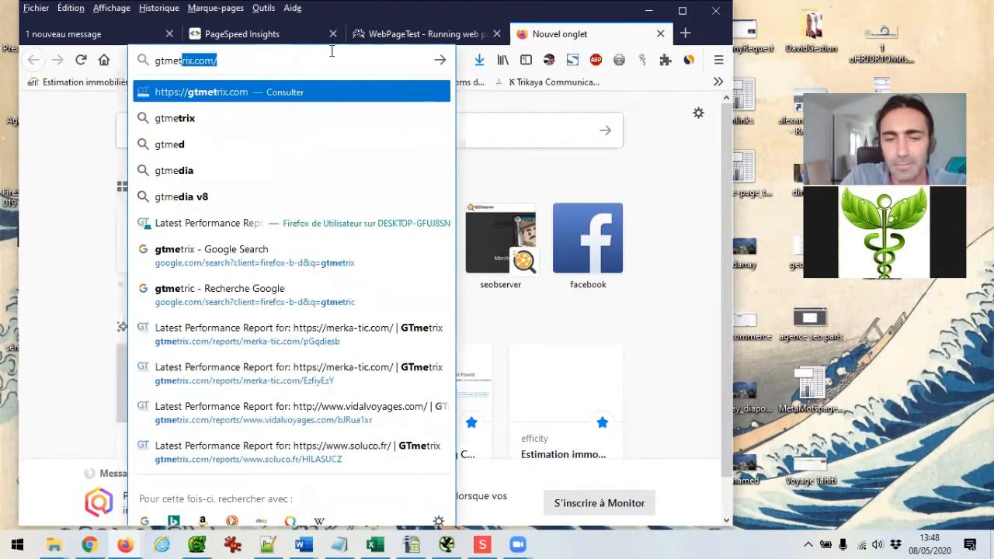
{"action": "type", "text": "rix"}
{"action": "key", "text": "Return"}
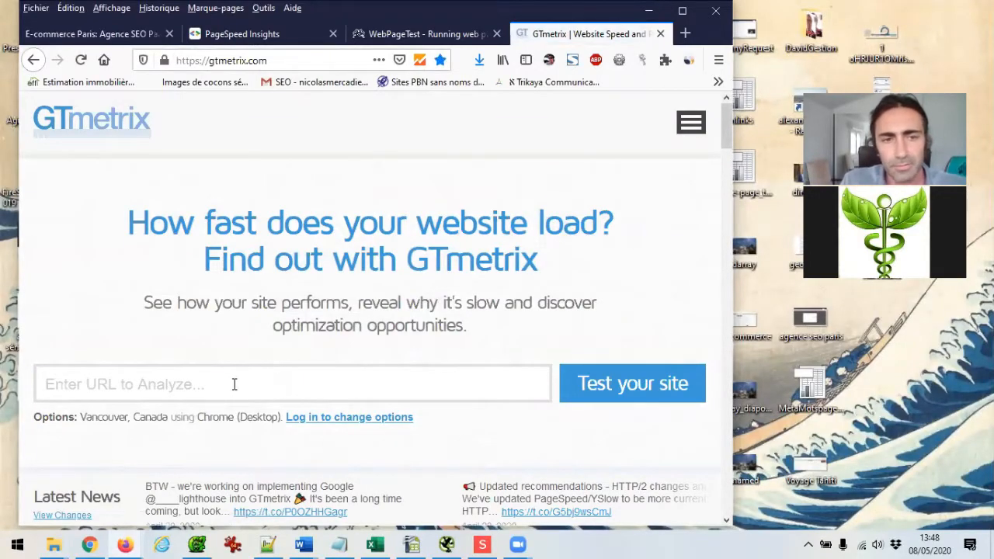
{"action": "type", "text": "https://merka-tic.com/"}
{"action": "key", "text": "Return"}
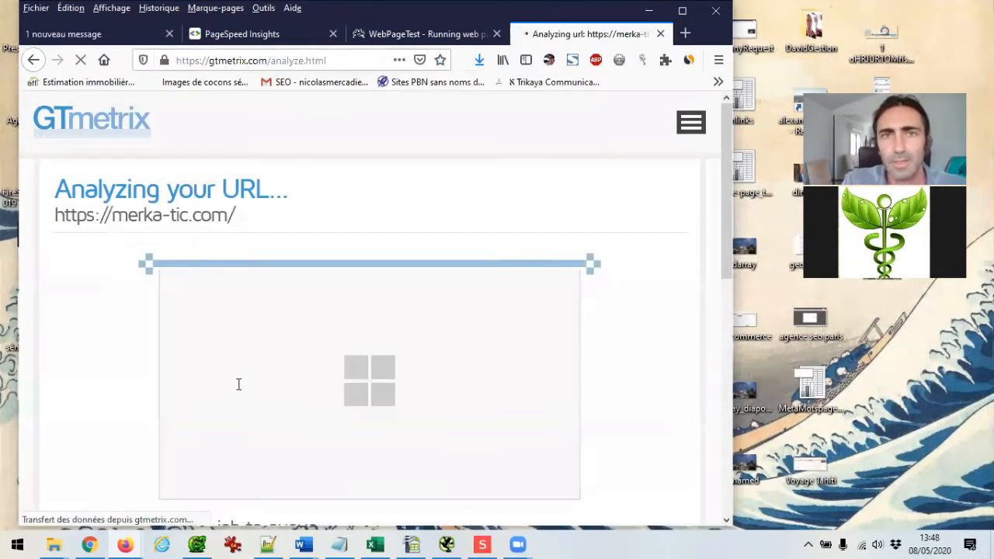
Maximize the browser window and check the progress of the WebPageTest and GTmetrix tests, ending on WebPageTest
{"action": "left_click", "coordinate": [416, 33]}
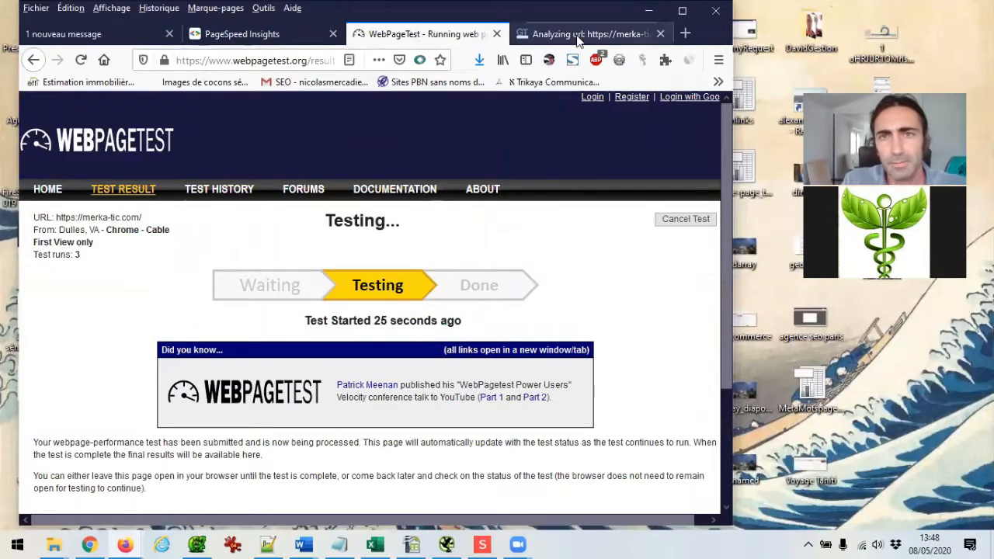
{"action": "double_click", "coordinate": [682, 31]}
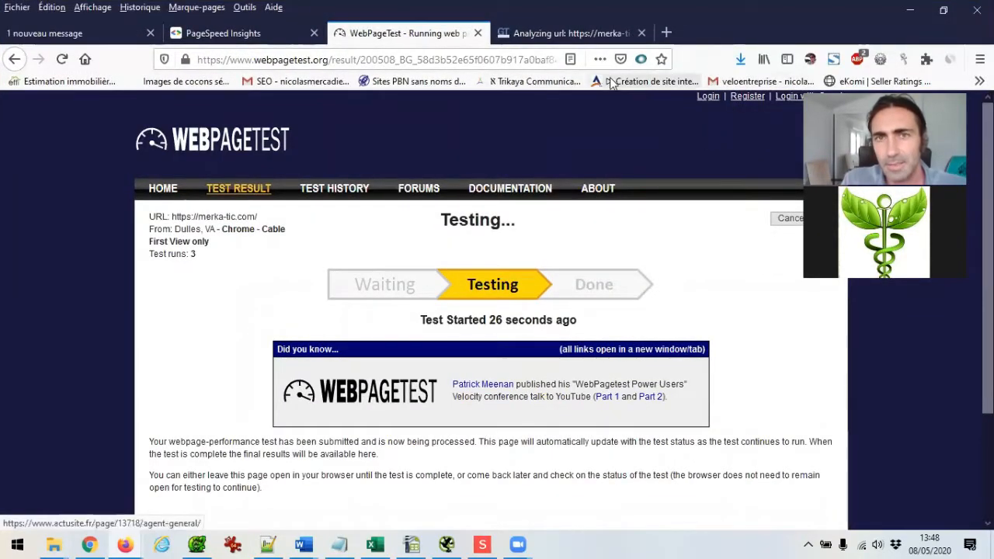
{"action": "left_click", "coordinate": [566, 34]}
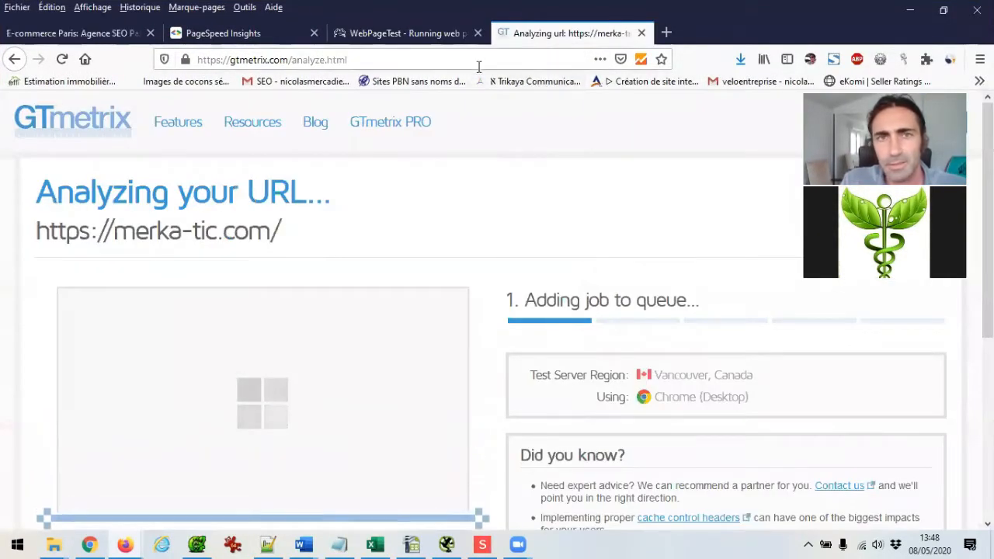
{"action": "left_click", "coordinate": [434, 35]}
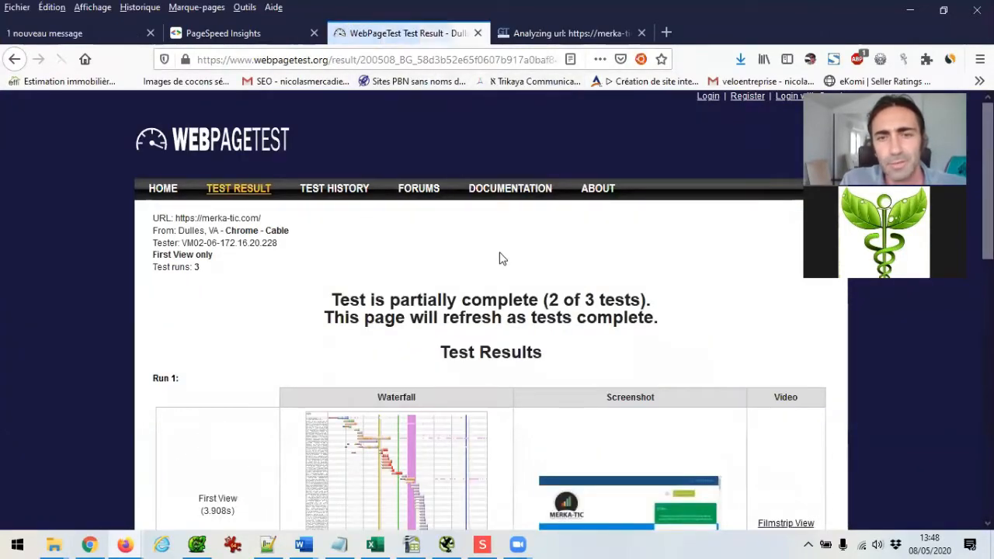
Open the Run 1 page-load video from the WebPageTest results in a new tab
{"action": "scroll", "coordinate": [501, 259], "scroll_direction": "down", "scroll_amount": 3}
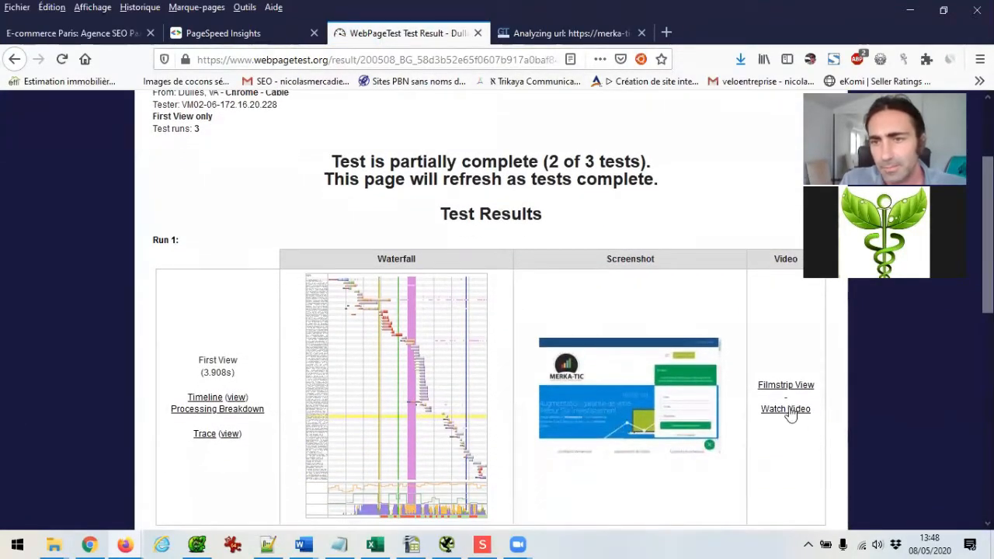
{"action": "right_click", "coordinate": [790, 415]}
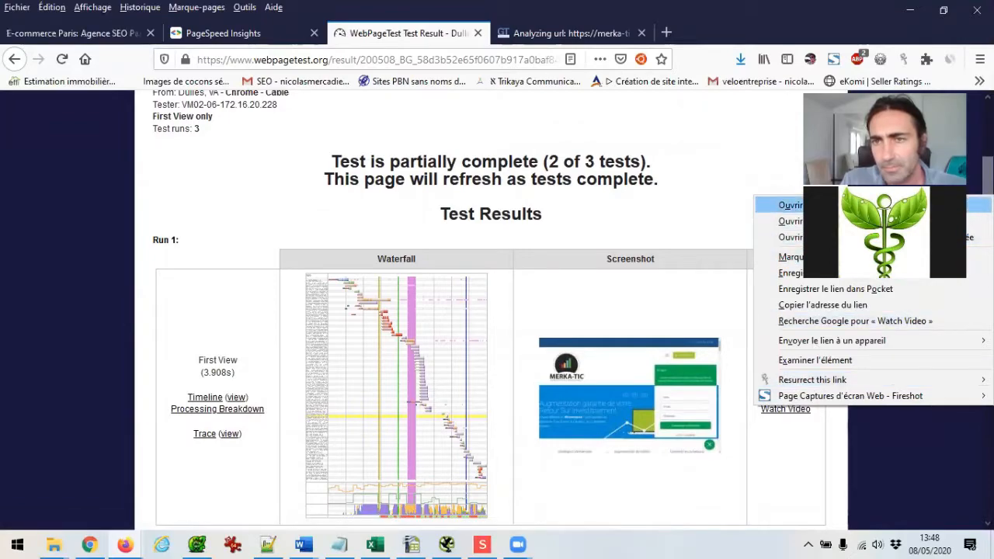
{"action": "left_click", "coordinate": [885, 205]}
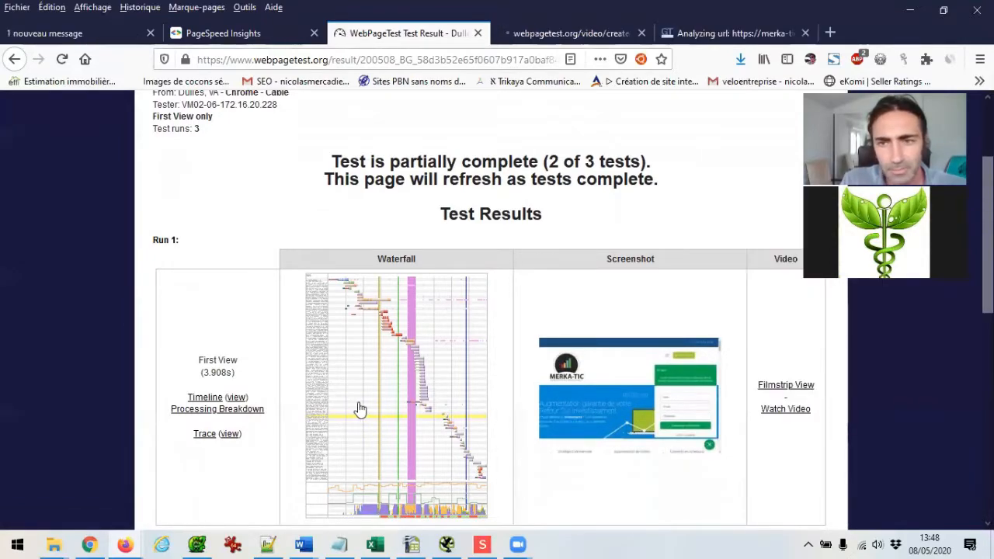
Open the test details from the Run 1 waterfall and check the load time and start render metrics
{"action": "left_click", "coordinate": [339, 381]}
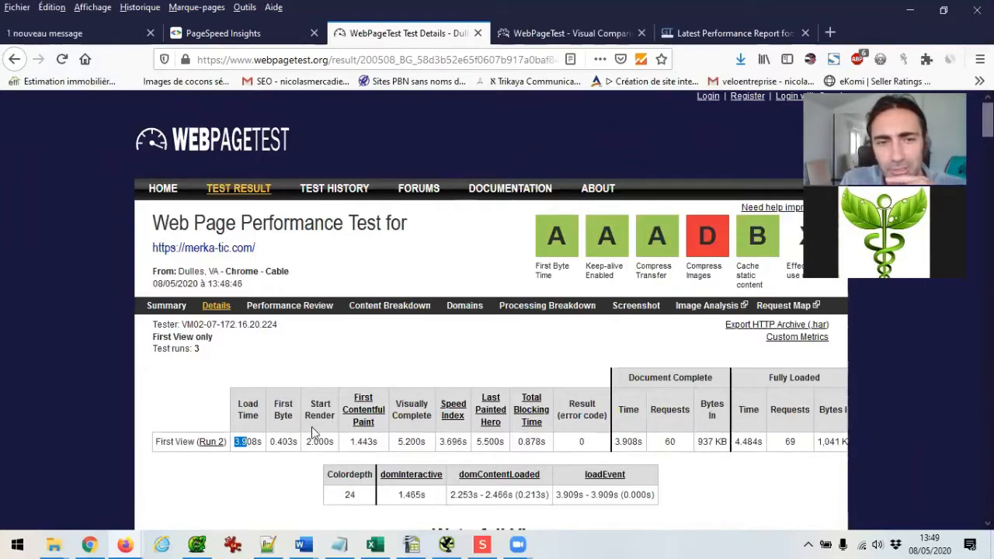
{"action": "scroll", "coordinate": [282, 443], "scroll_direction": "down", "scroll_amount": 1}
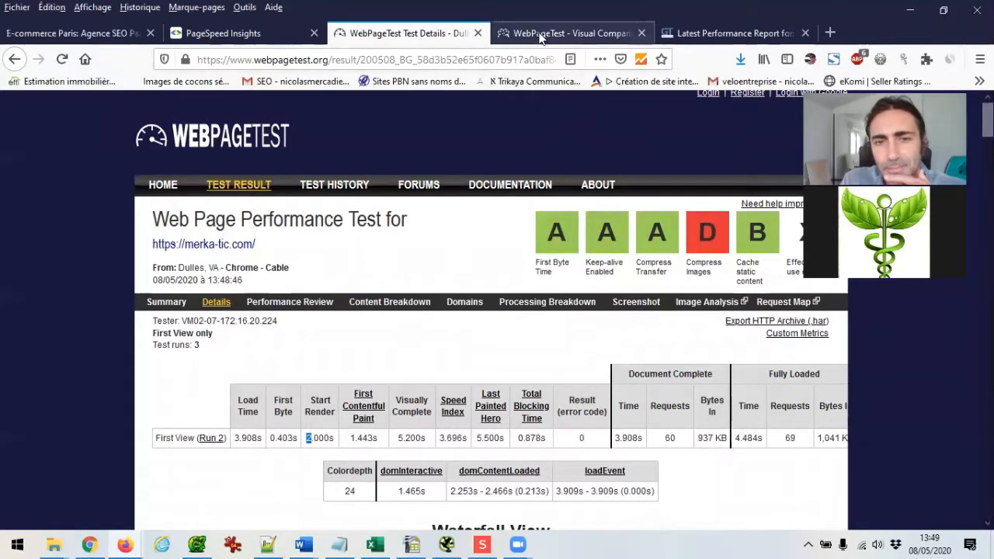
{"action": "right_click", "coordinate": [462, 273]}
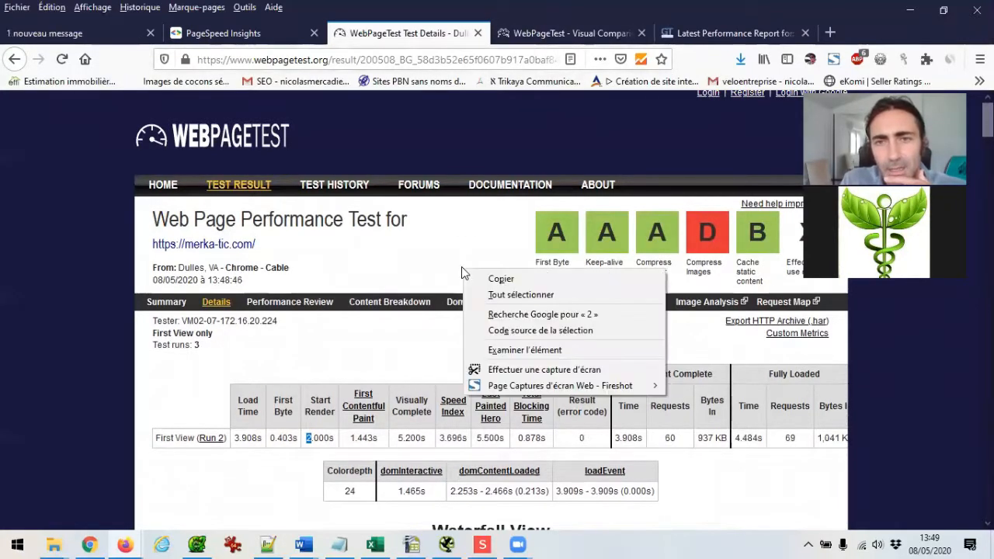
Watch the merka-tic.com loading video, pausing it at intervals, trying full screen, and rewinding it to about 1.8 seconds
{"action": "left_click", "coordinate": [596, 25]}
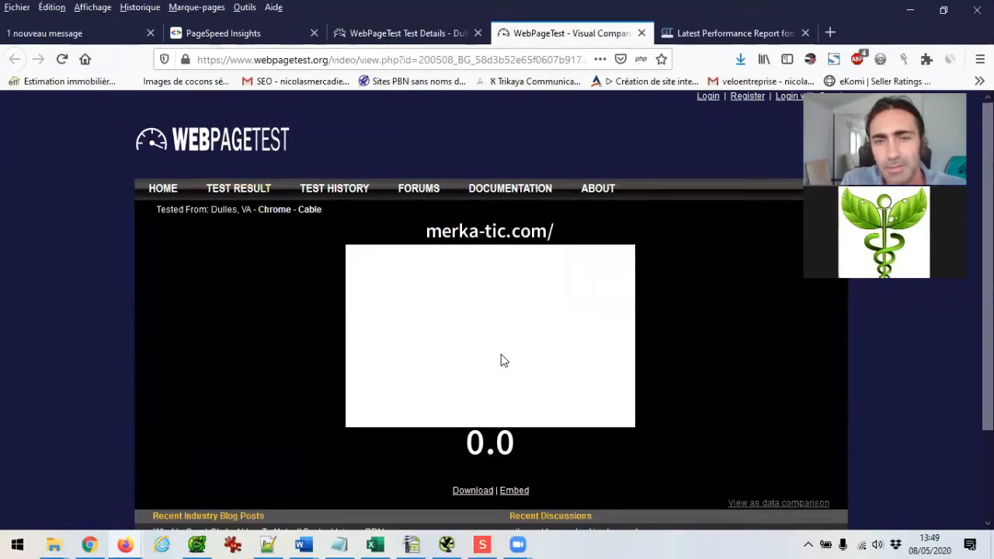
{"action": "left_click", "coordinate": [501, 355]}
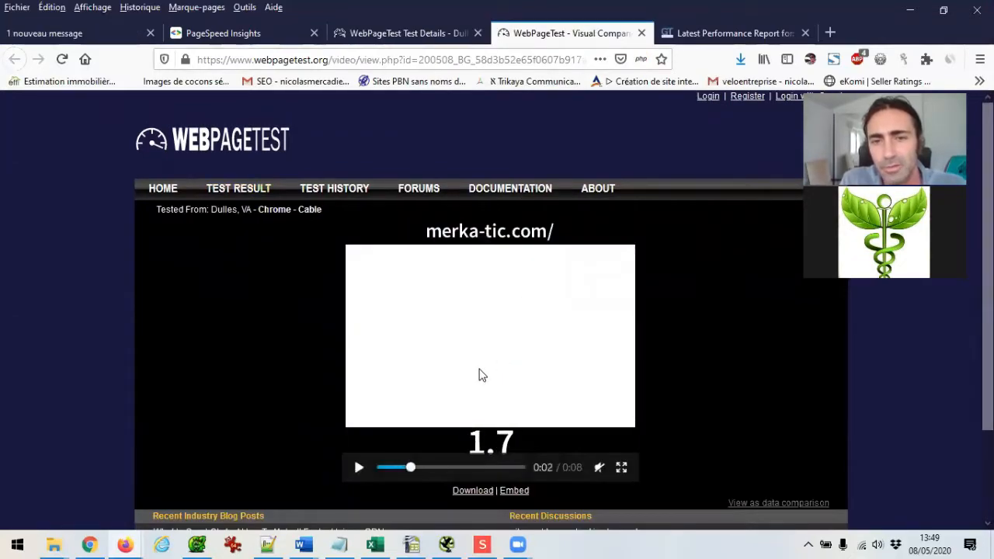
{"action": "left_click", "coordinate": [482, 376]}
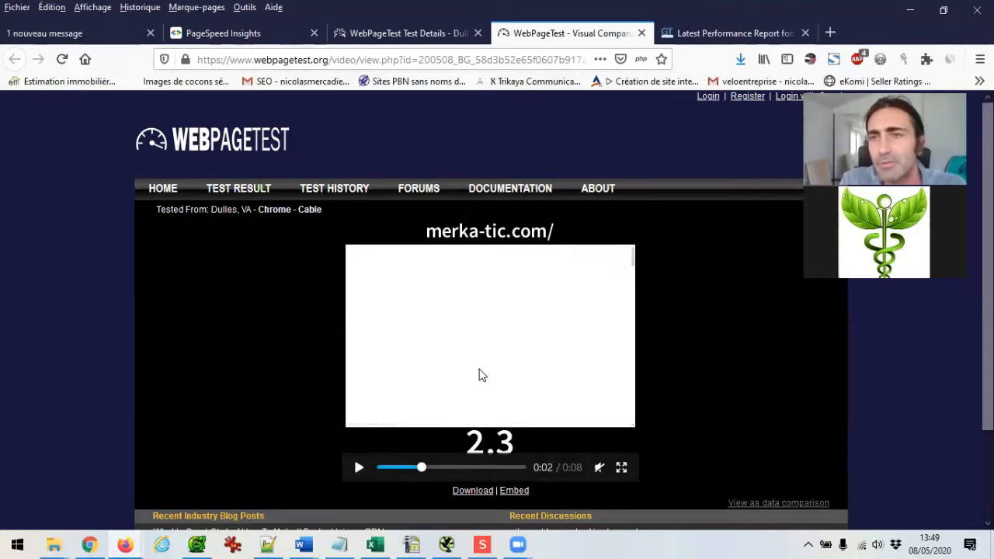
{"action": "left_click", "coordinate": [447, 393]}
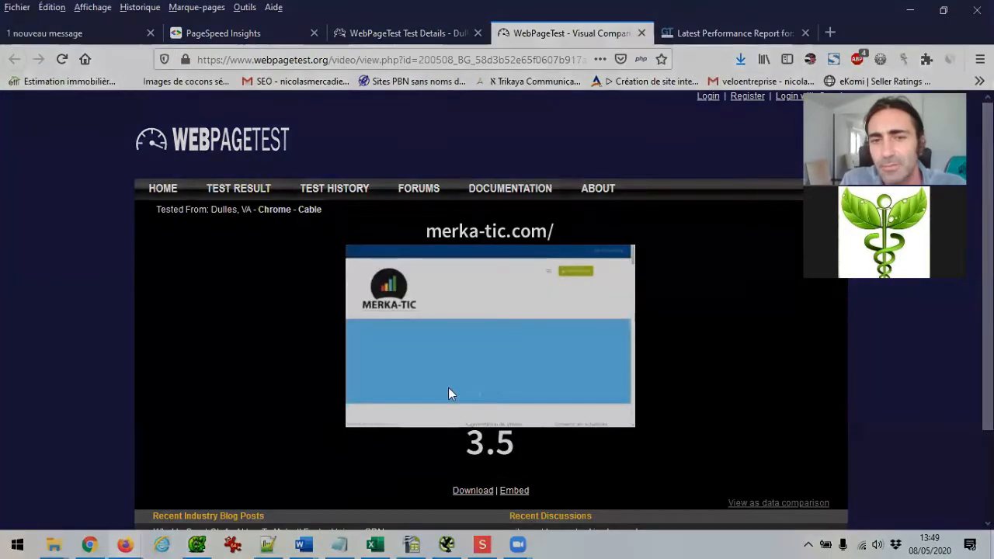
{"action": "double_click", "coordinate": [448, 394]}
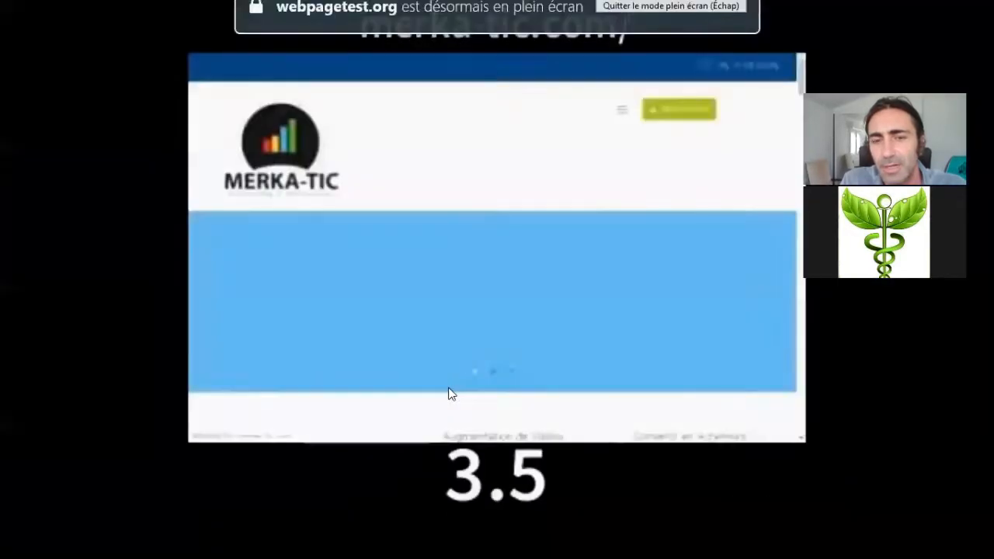
{"action": "double_click", "coordinate": [448, 394]}
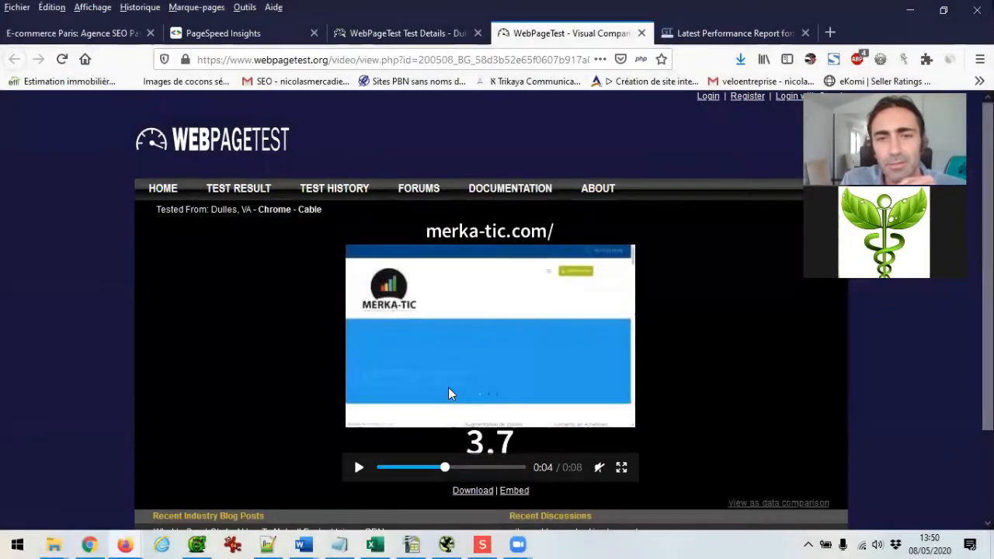
{"action": "left_click_drag", "start_coordinate": [445, 469], "coordinate": [416, 467]}
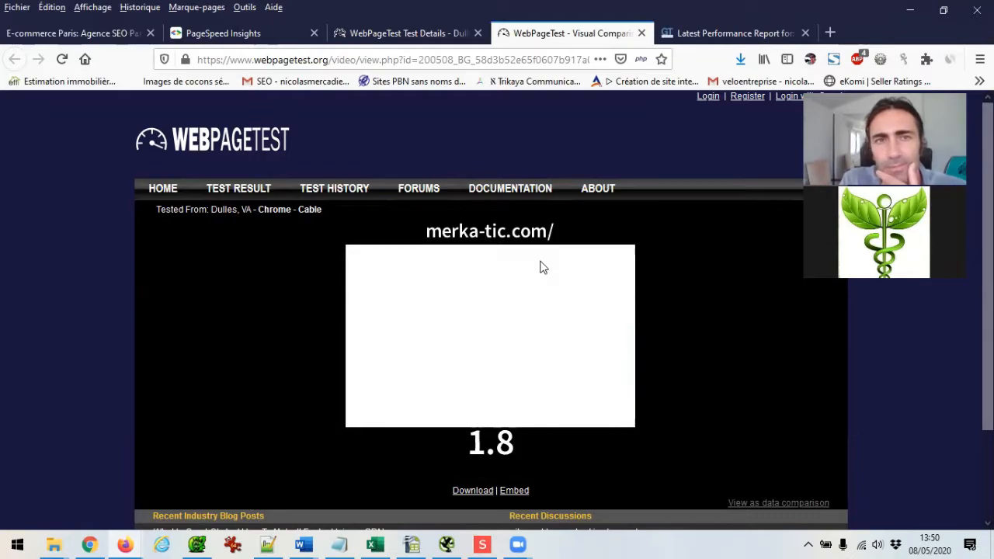
Return to the WebPageTest test details and examine the first view metrics and the Waterfall View
{"action": "left_click", "coordinate": [386, 33]}
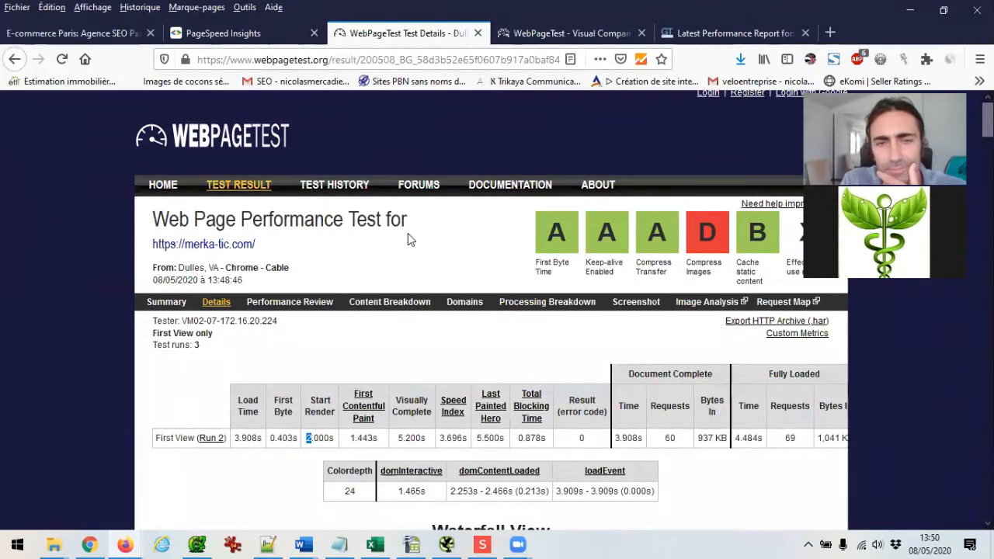
{"action": "scroll", "coordinate": [408, 233], "scroll_direction": "down", "scroll_amount": 3}
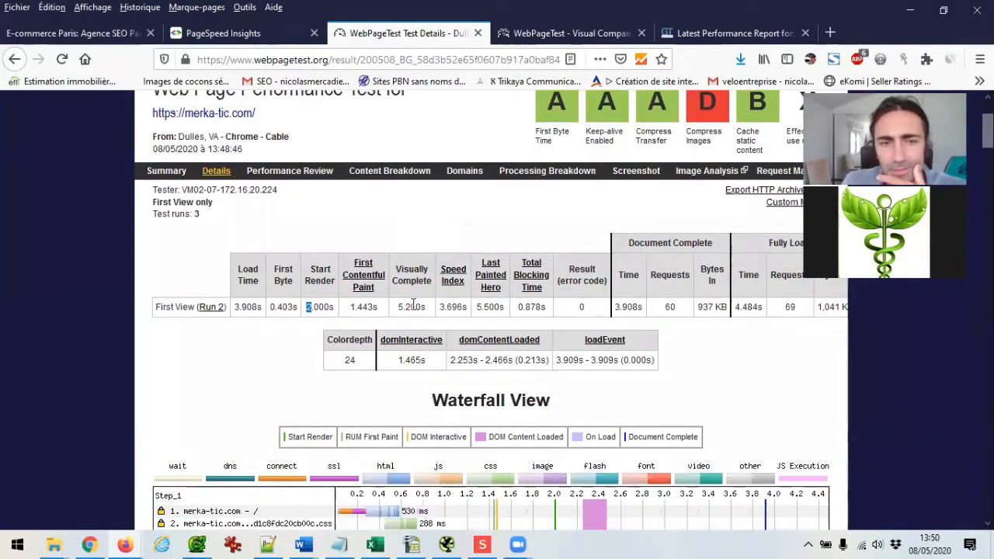
{"action": "scroll", "coordinate": [396, 336], "scroll_direction": "down", "scroll_amount": 2}
{"action": "scroll", "coordinate": [395, 340], "scroll_direction": "down", "scroll_amount": 2}
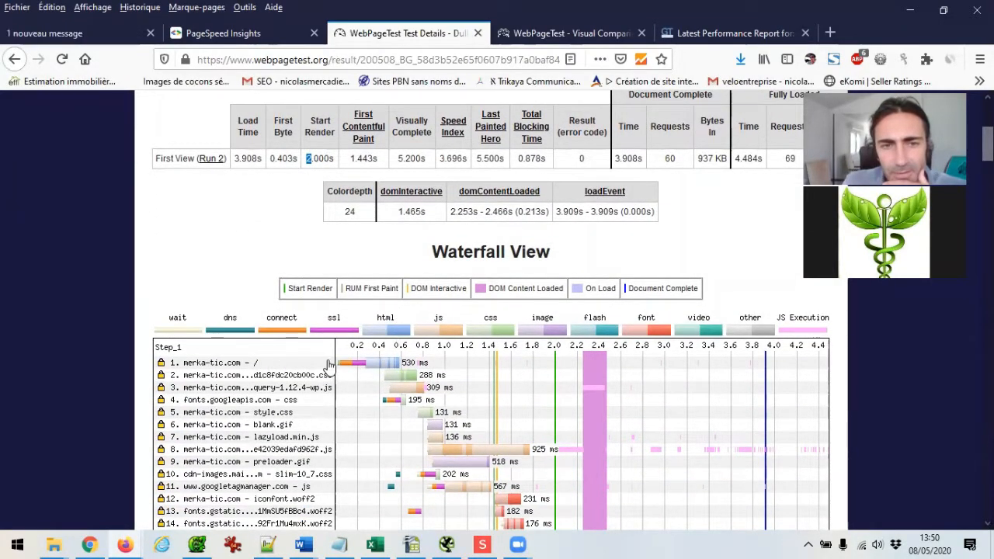
Inspect the details of request 1 in the waterfall, from connection timings to download sizes, and close them
{"action": "left_click", "coordinate": [349, 366]}
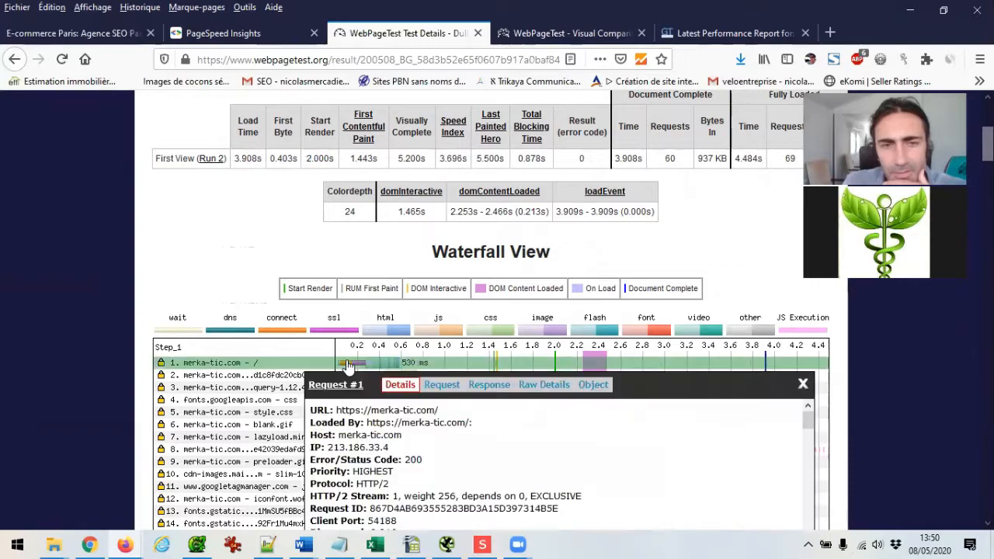
{"action": "scroll", "coordinate": [423, 443], "scroll_direction": "down", "scroll_amount": 2}
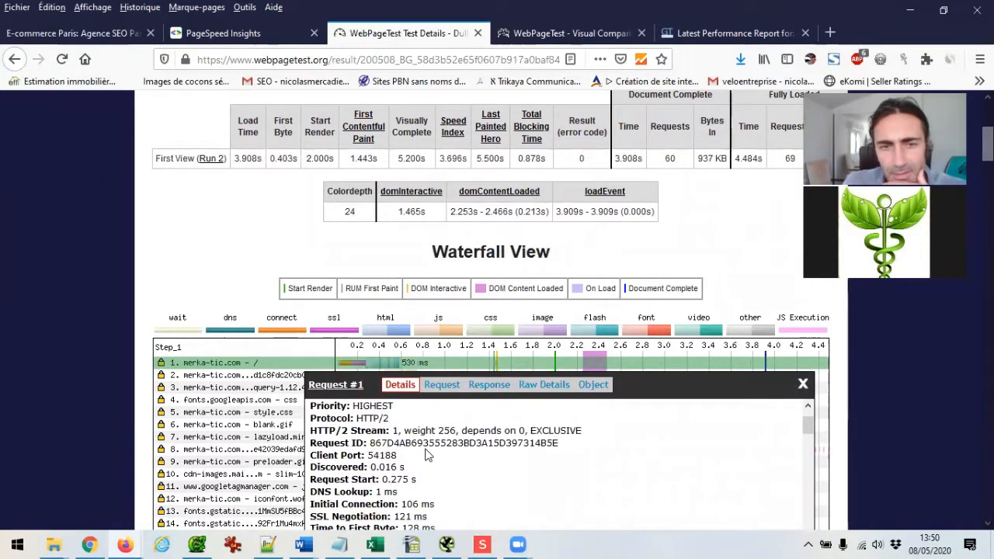
{"action": "scroll", "coordinate": [365, 428], "scroll_direction": "up", "scroll_amount": 2}
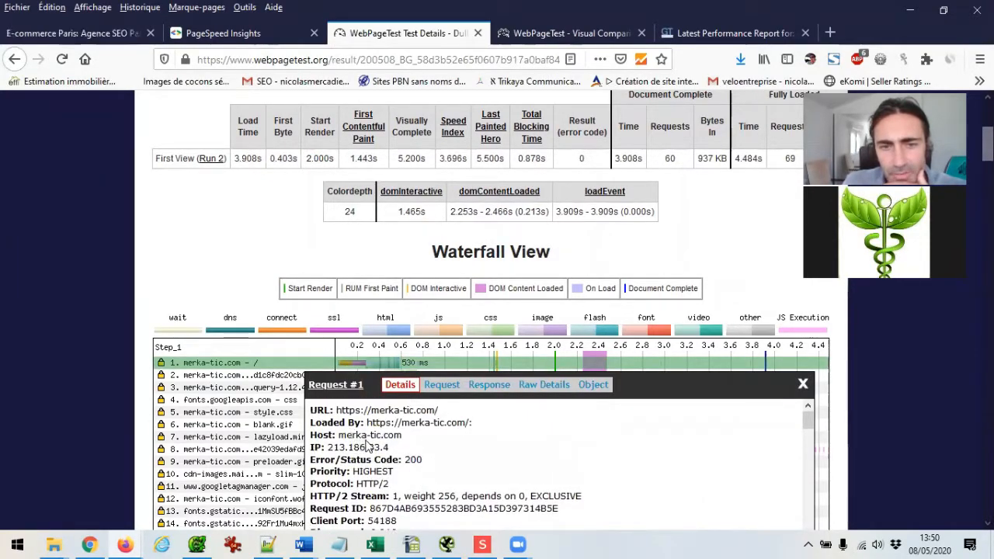
{"action": "scroll", "coordinate": [396, 457], "scroll_direction": "down", "scroll_amount": 2}
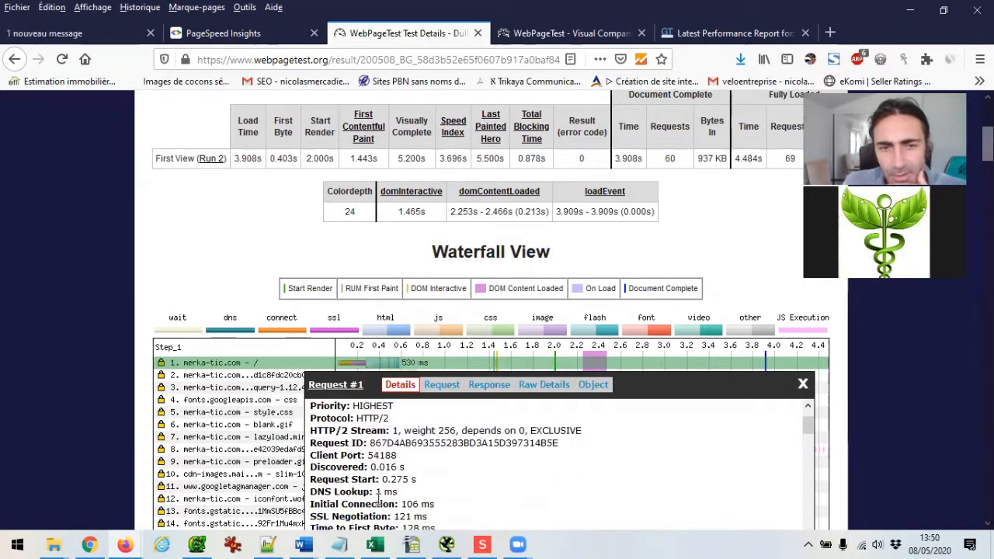
{"action": "scroll", "coordinate": [414, 504], "scroll_direction": "down", "scroll_amount": 2}
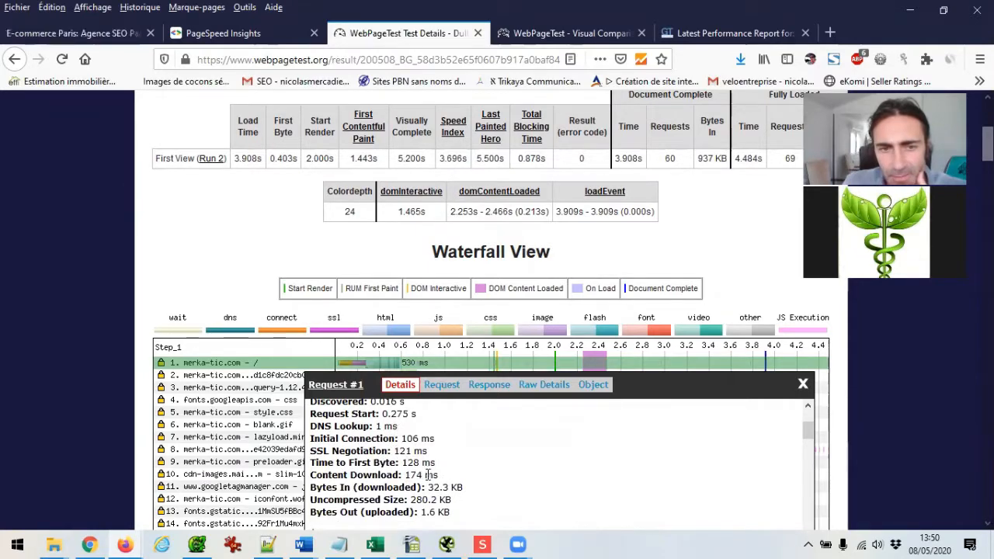
{"action": "scroll", "coordinate": [430, 479], "scroll_direction": "down", "scroll_amount": 2}
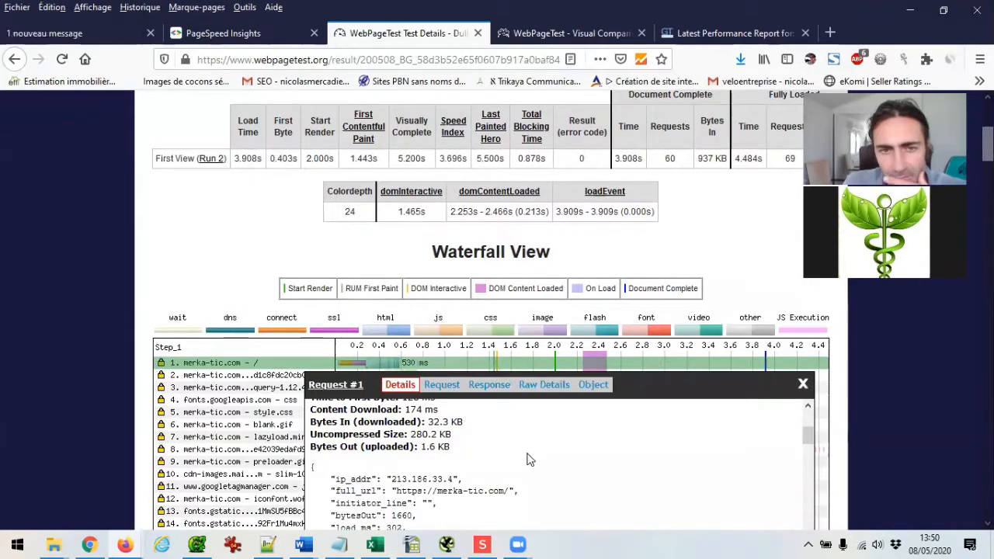
{"action": "scroll", "coordinate": [528, 460], "scroll_direction": "up", "scroll_amount": 5}
{"action": "left_click", "coordinate": [804, 384]}
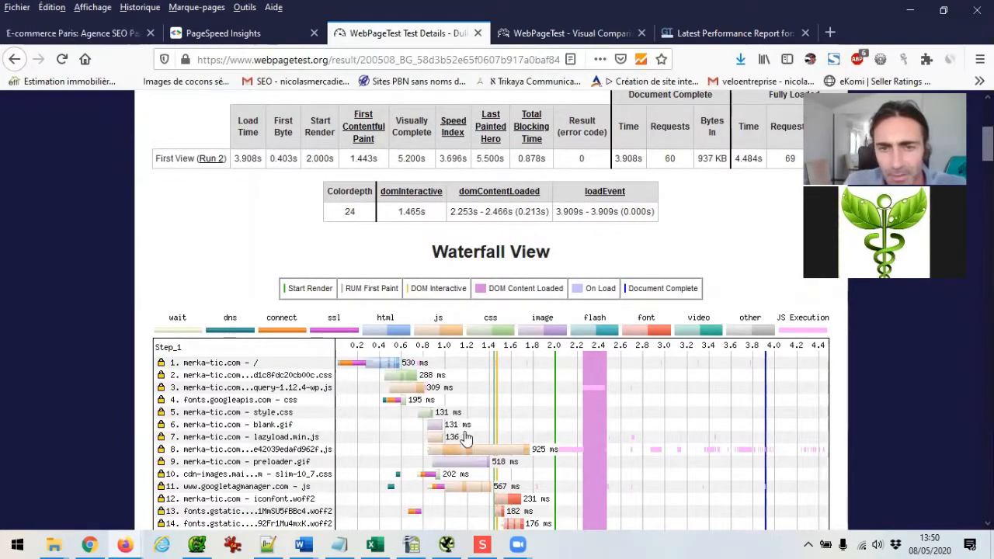
Inspect the details of request 8, the cached JavaScript file, and request 11 from googletagmanager.com, closing each one
{"action": "left_click", "coordinate": [285, 452]}
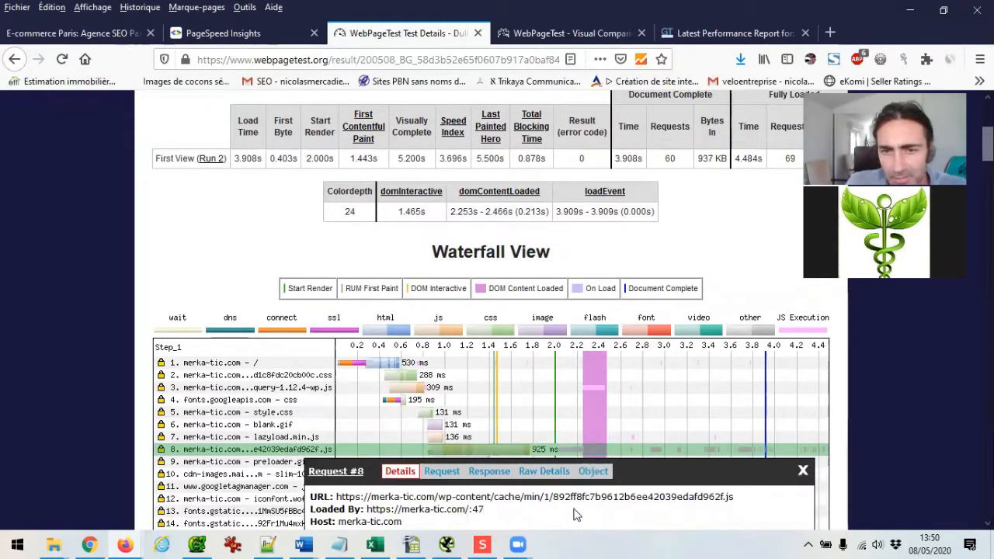
{"action": "left_click", "coordinate": [802, 472]}
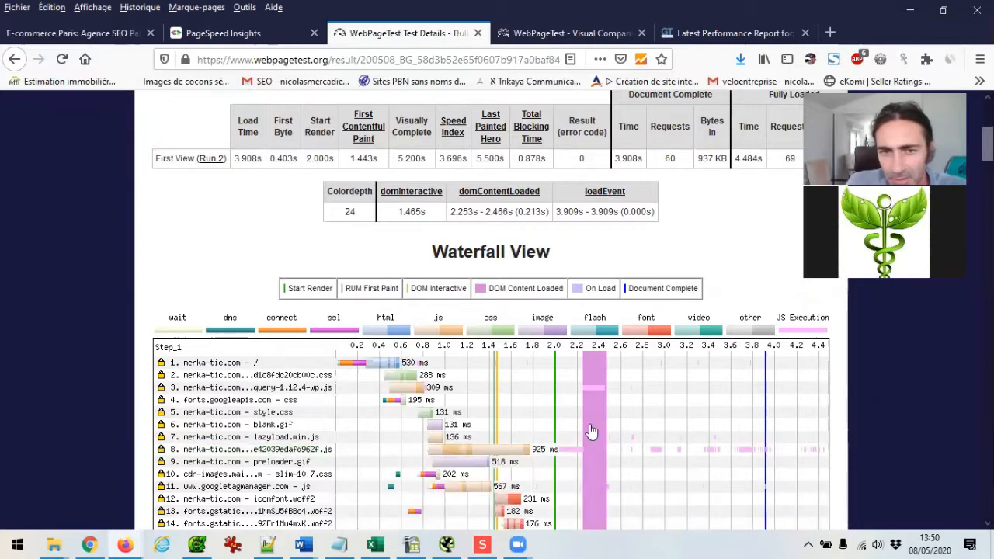
{"action": "scroll", "coordinate": [567, 417], "scroll_direction": "down", "scroll_amount": 3}
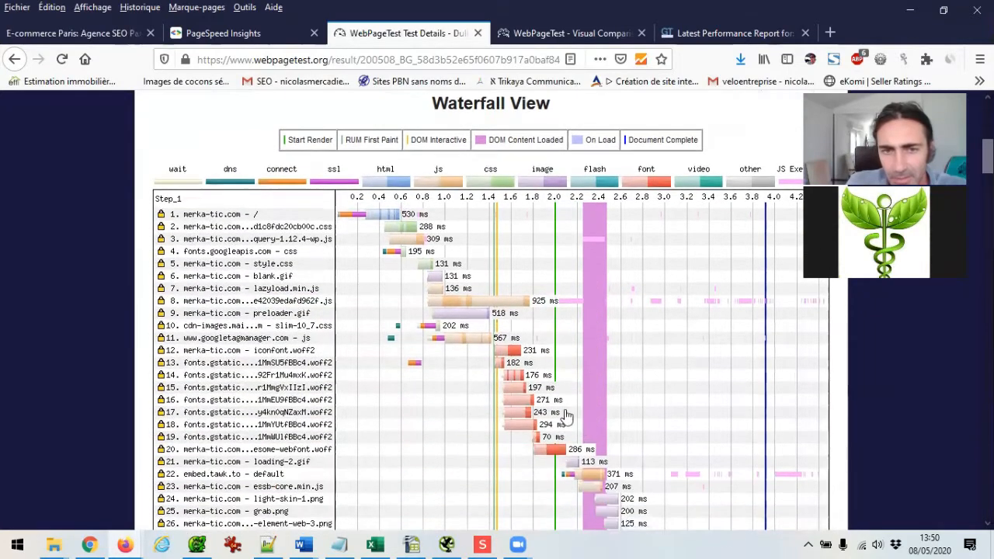
{"action": "left_click", "coordinate": [441, 341]}
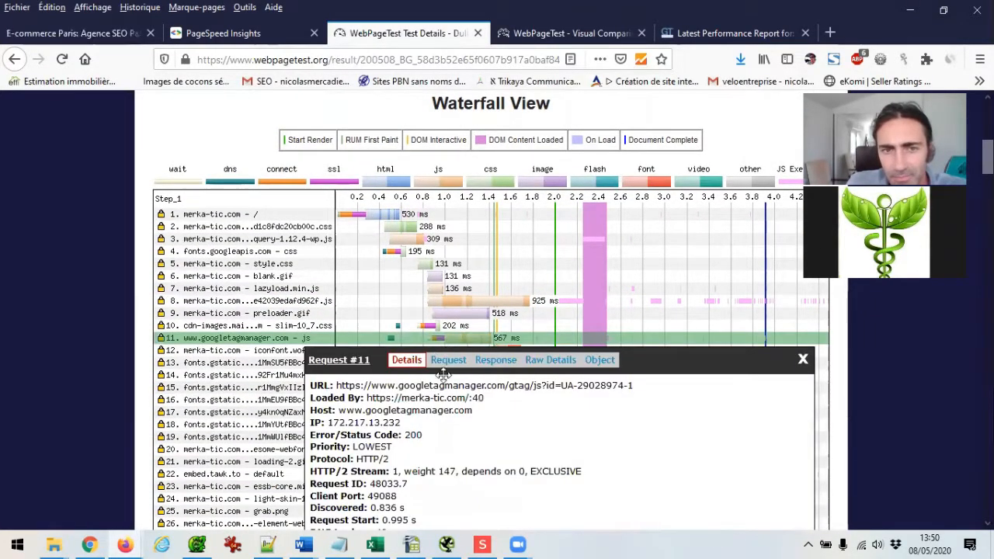
{"action": "left_click", "coordinate": [803, 358]}
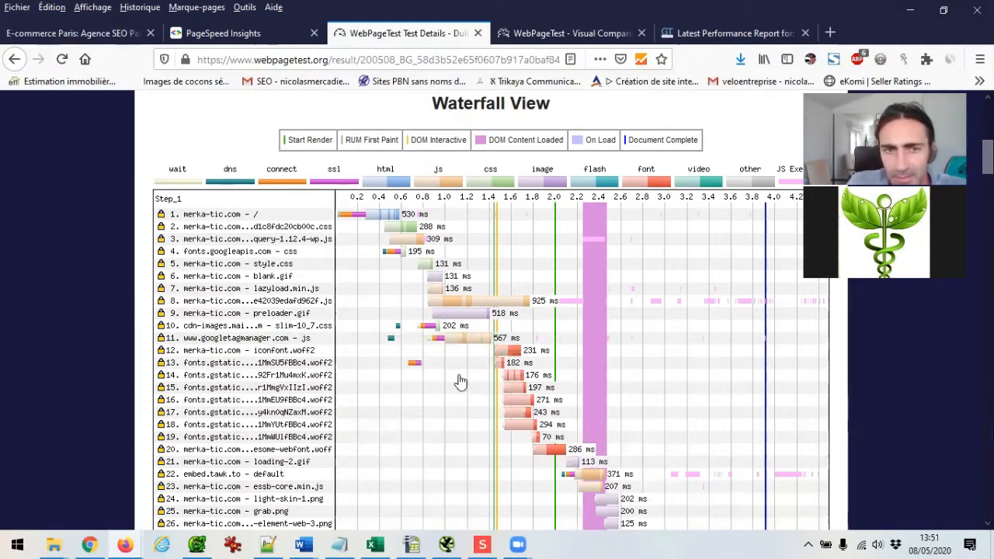
Review the font and image requests down the waterfall and inspect the details of the cdn.jsdelivr.net requests 49 and 50
{"action": "scroll", "coordinate": [459, 365], "scroll_direction": "down", "scroll_amount": 2}
{"action": "scroll", "coordinate": [446, 288], "scroll_direction": "down", "scroll_amount": 5}
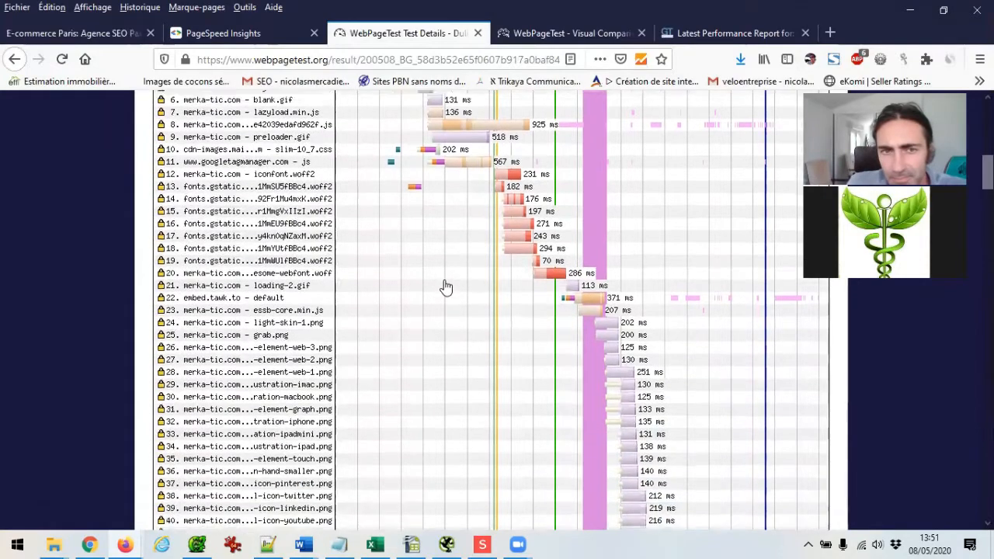
{"action": "scroll", "coordinate": [461, 223], "scroll_direction": "down", "scroll_amount": 2}
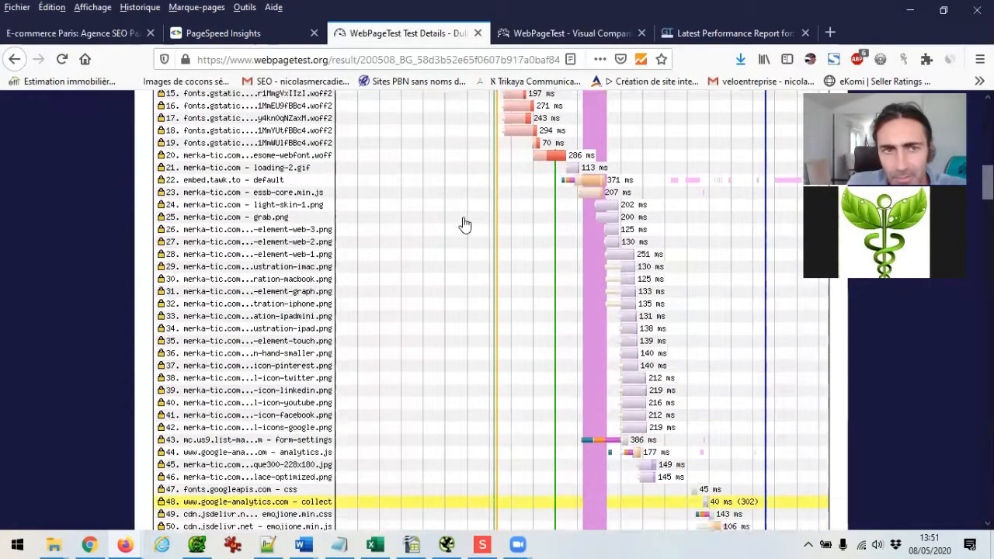
{"action": "scroll", "coordinate": [463, 225], "scroll_direction": "down", "scroll_amount": 2}
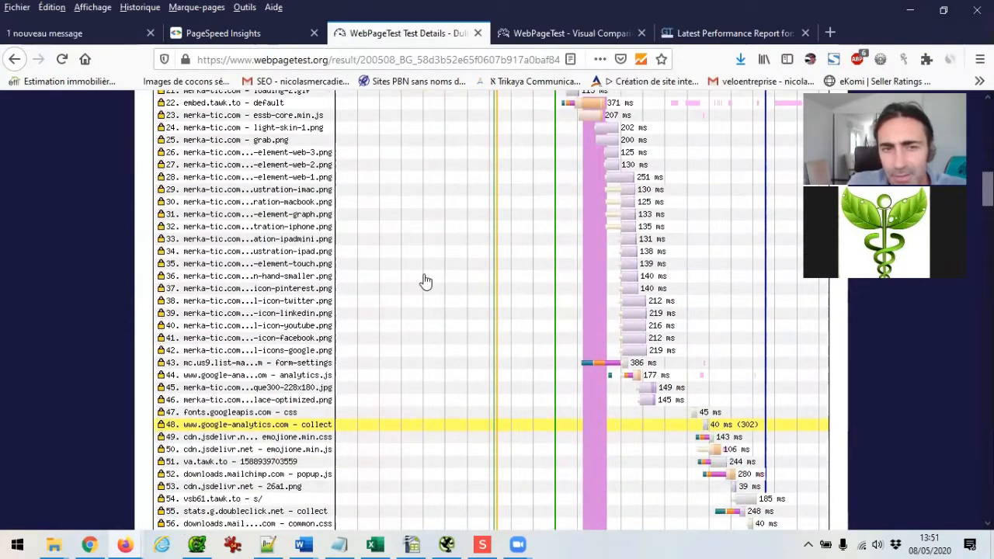
{"action": "scroll", "coordinate": [417, 339], "scroll_direction": "down", "scroll_amount": 2}
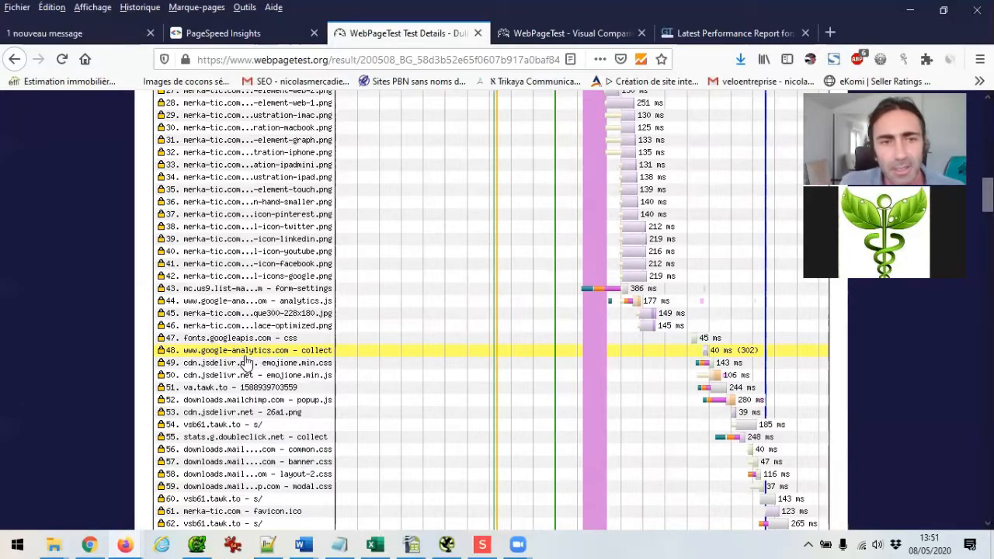
{"action": "left_click", "coordinate": [245, 365]}
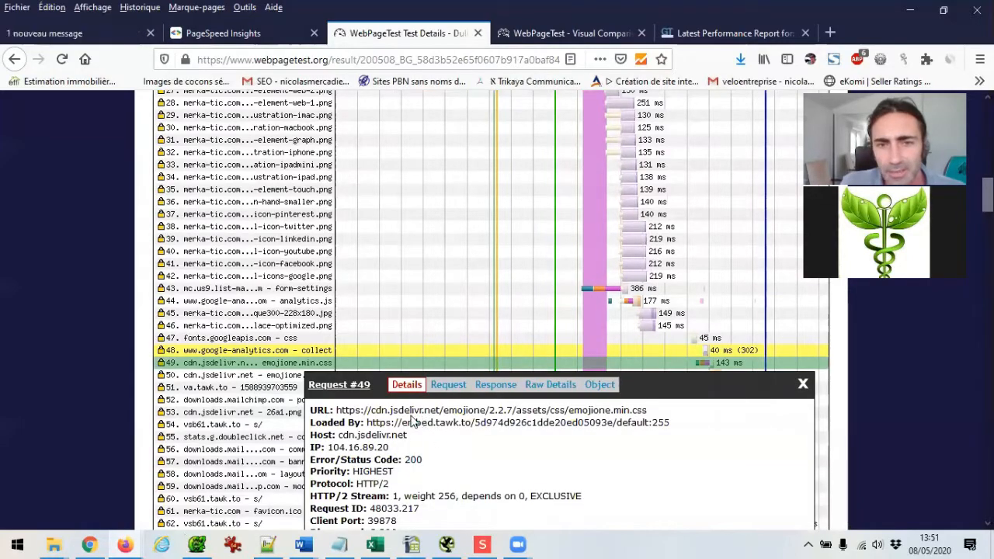
{"action": "left_click", "coordinate": [805, 386]}
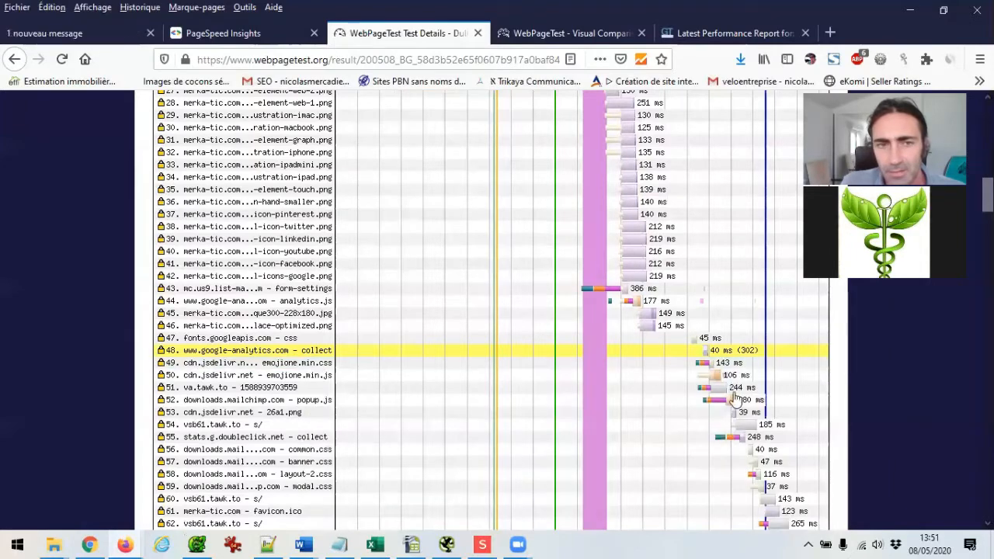
{"action": "left_click", "coordinate": [276, 376]}
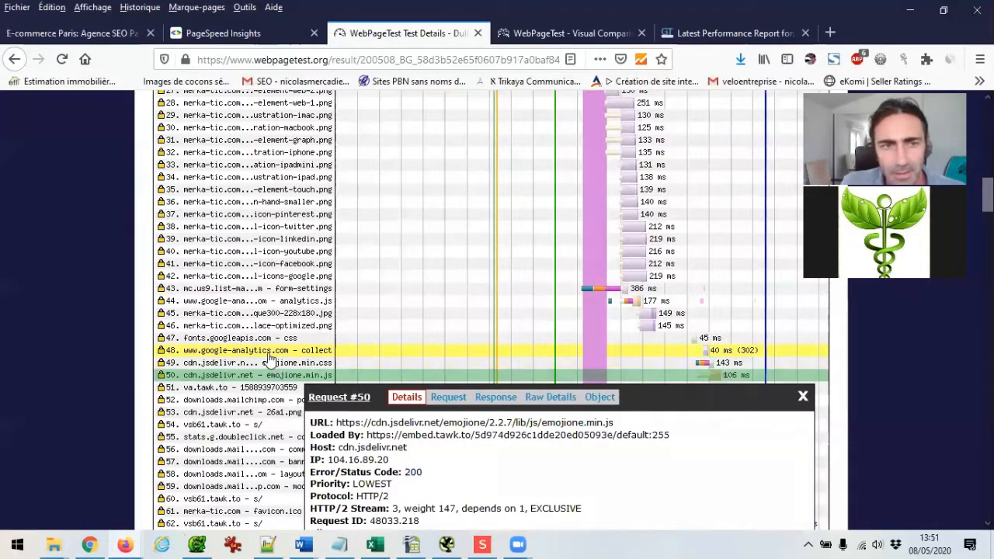
{"action": "left_click", "coordinate": [271, 363]}
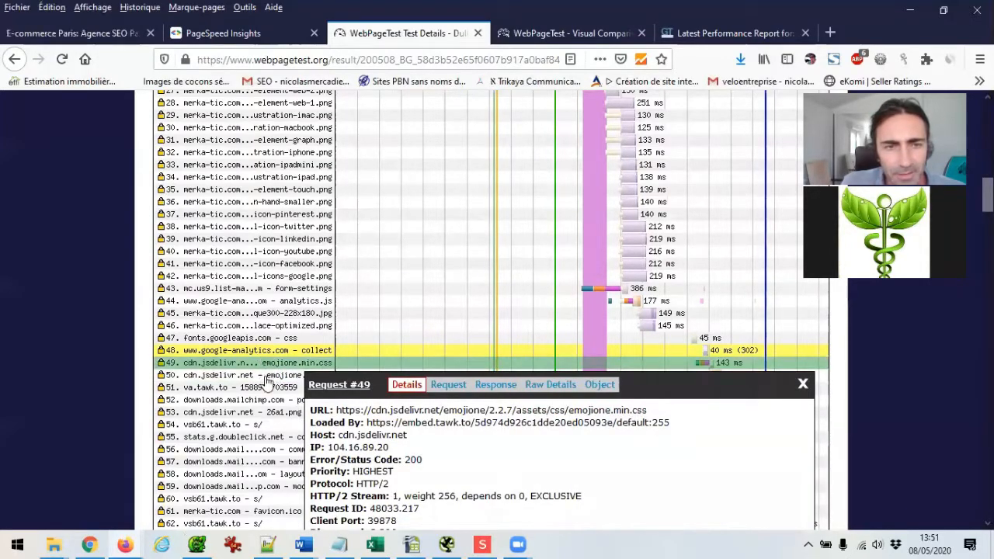
Inspect the details of request 51 from va.tawk.to and request 55 from stats.g.doubleclick.net, closing each one
{"action": "left_click", "coordinate": [261, 390]}
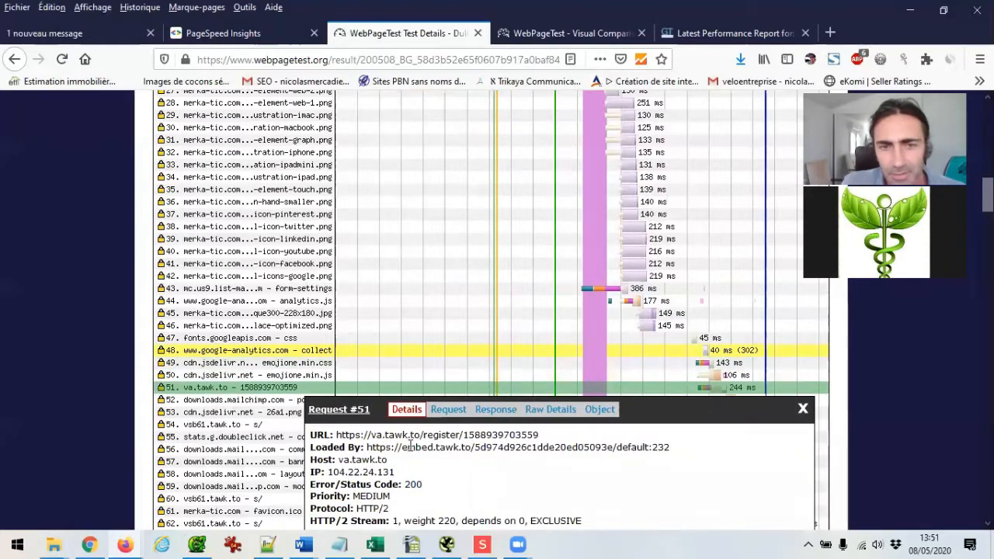
{"action": "left_click_drag", "start_coordinate": [376, 436], "coordinate": [418, 436]}
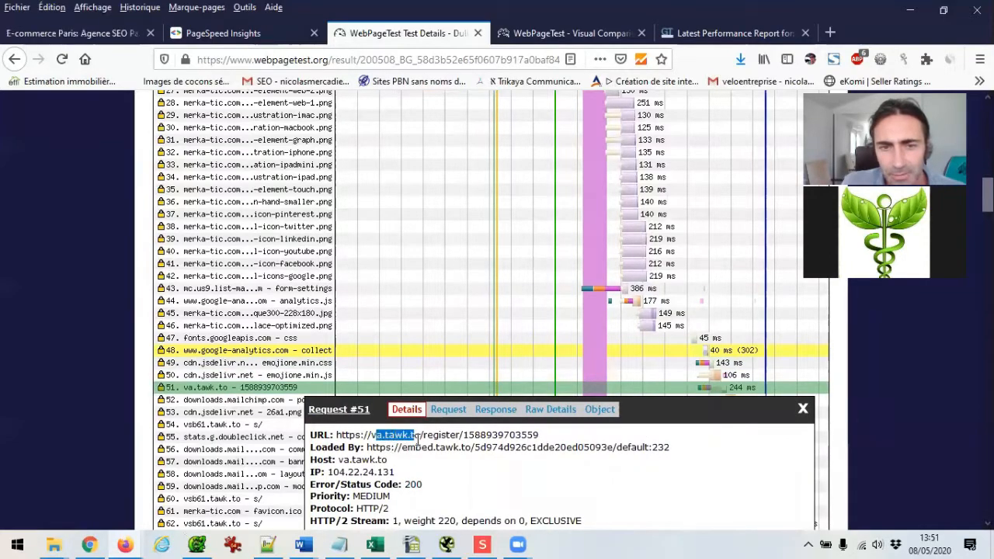
{"action": "left_click", "coordinate": [804, 412]}
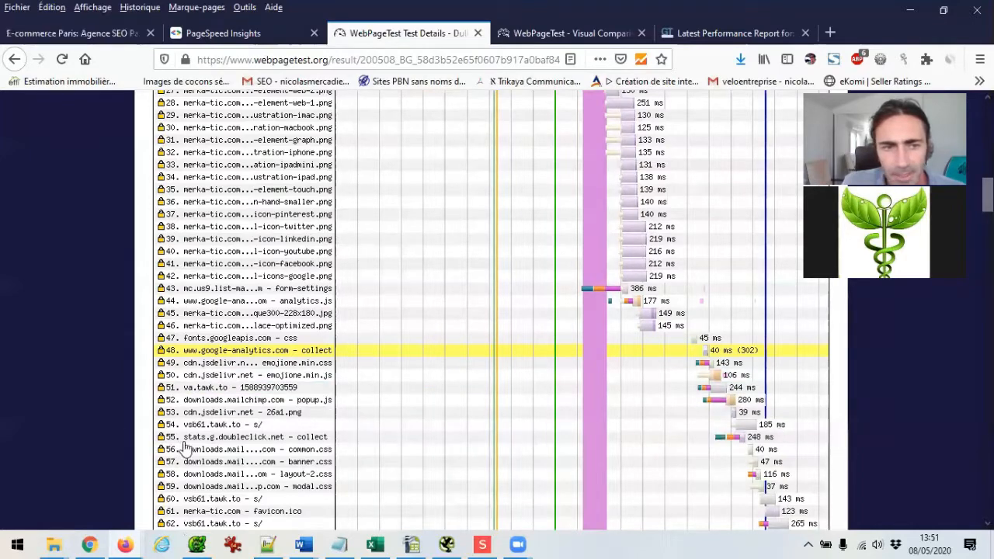
{"action": "left_click", "coordinate": [216, 439]}
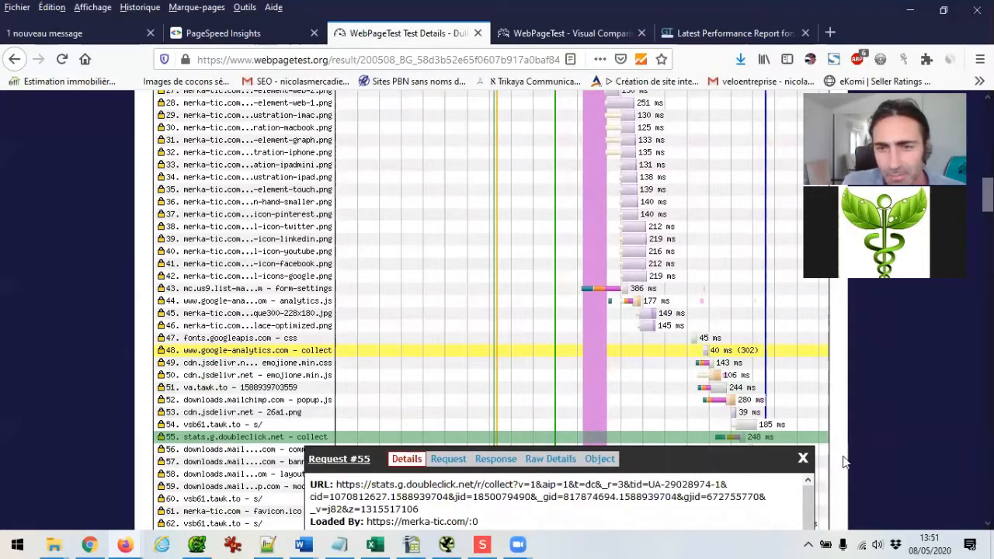
{"action": "left_click", "coordinate": [805, 460]}
Inspect request 43, the list-manage.com form-settings call, highlight the domain in its URL, and close the details
{"action": "scroll", "coordinate": [192, 425], "scroll_direction": "down", "scroll_amount": 4}
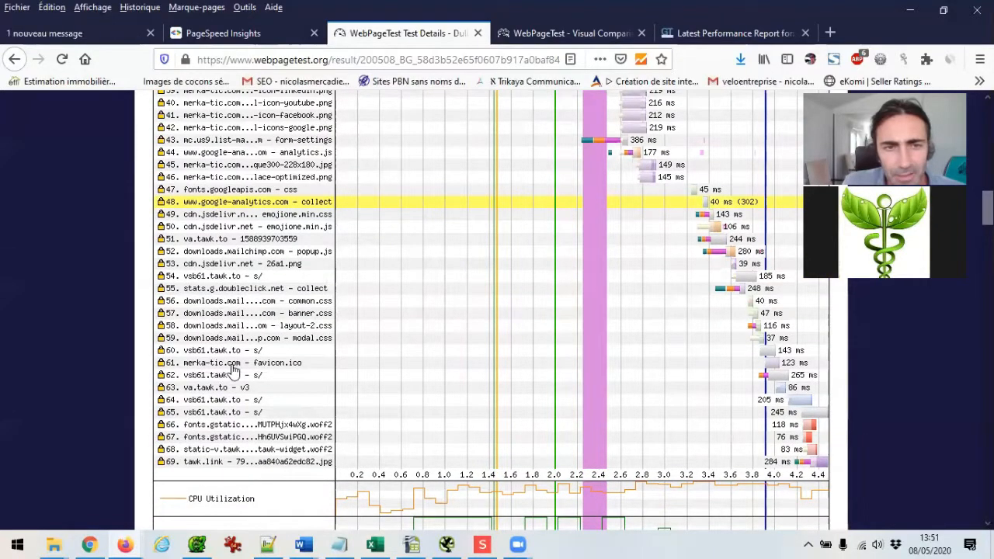
{"action": "scroll", "coordinate": [249, 342], "scroll_direction": "up", "scroll_amount": 4}
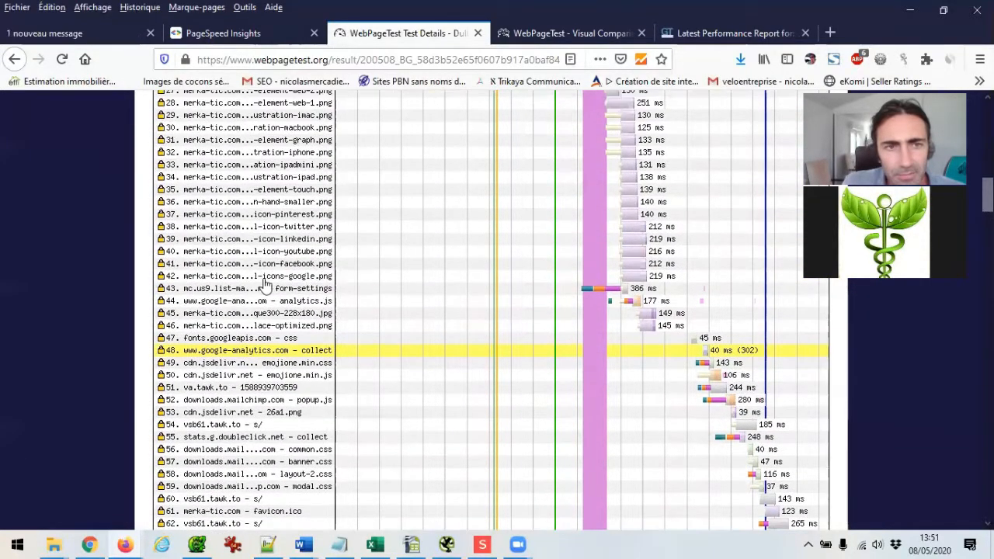
{"action": "left_click", "coordinate": [256, 290]}
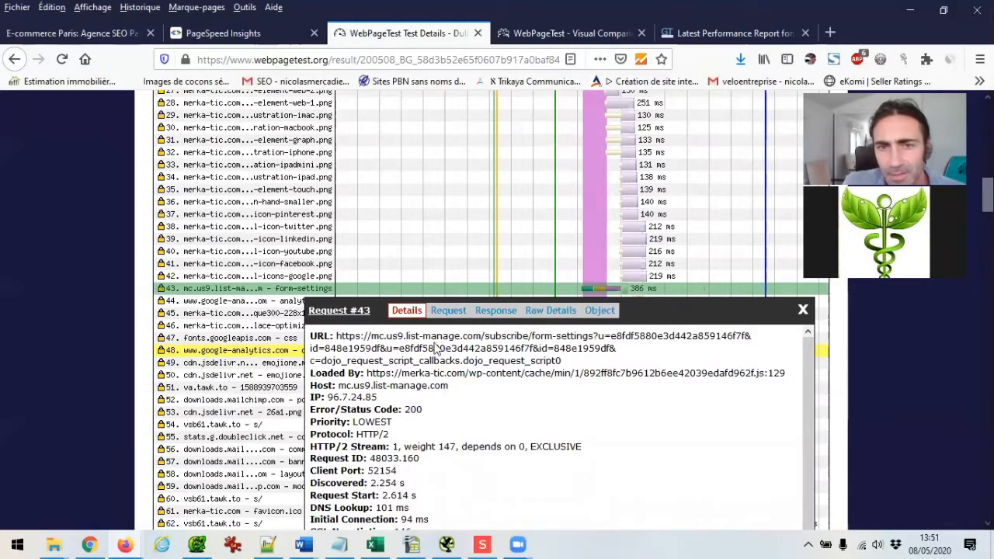
{"action": "left_click_drag", "start_coordinate": [448, 338], "coordinate": [557, 348]}
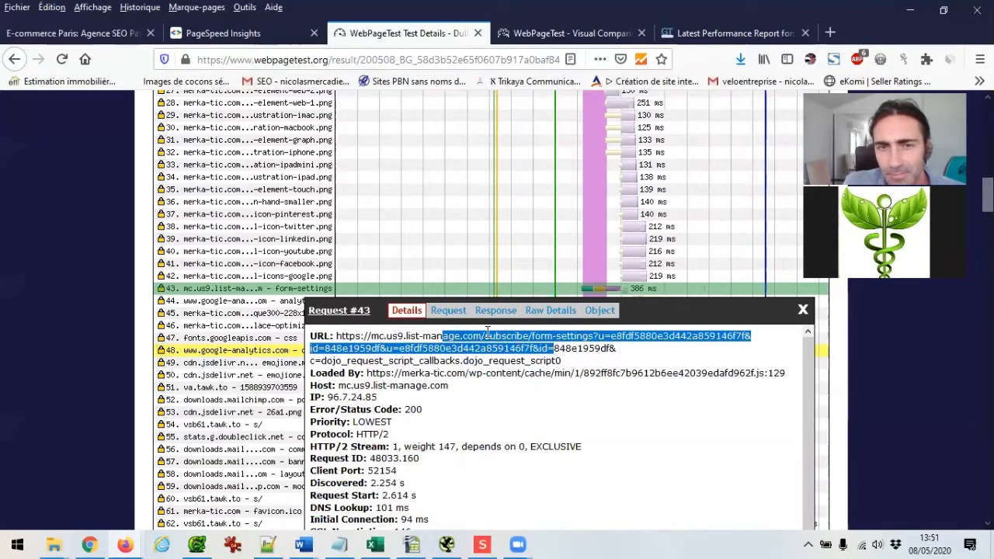
{"action": "left_click_drag", "start_coordinate": [485, 337], "coordinate": [417, 336]}
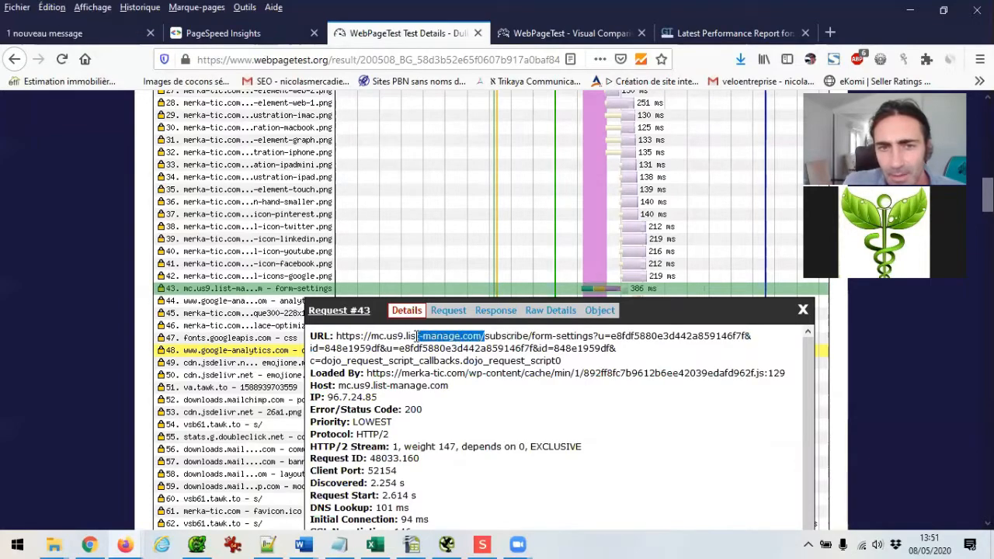
{"action": "left_click", "coordinate": [803, 310]}
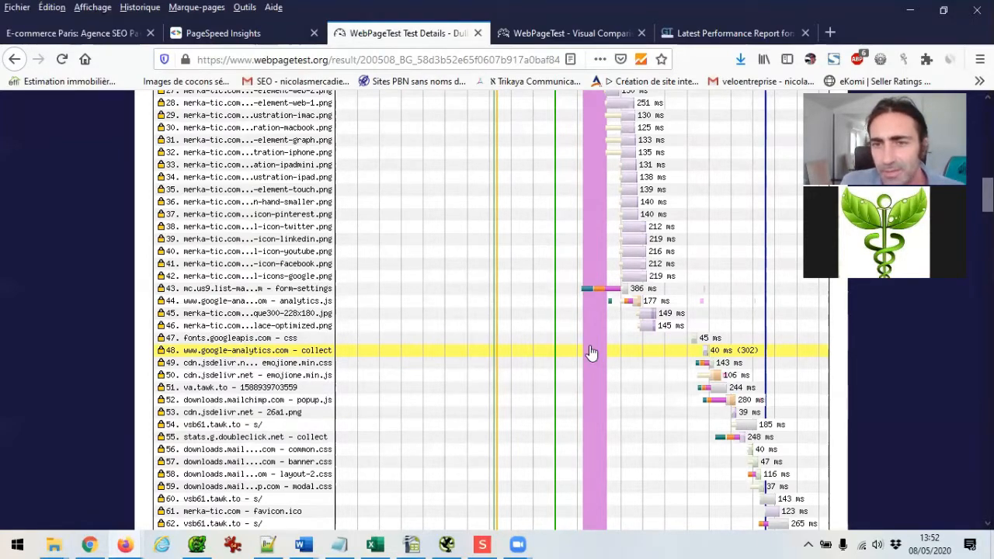
Inspect the details of fonts.gstatic.com request 13 and review the other requests across the waterfall
{"action": "scroll", "coordinate": [595, 353], "scroll_direction": "down", "scroll_amount": 2}
{"action": "scroll", "coordinate": [802, 462], "scroll_direction": "down", "scroll_amount": 3}
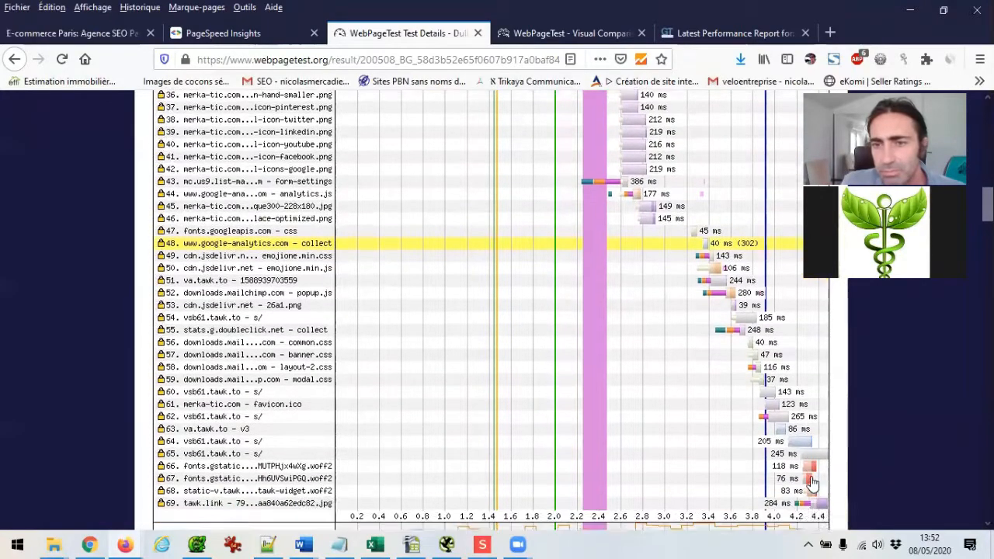
{"action": "scroll", "coordinate": [723, 353], "scroll_direction": "up", "scroll_amount": 10}
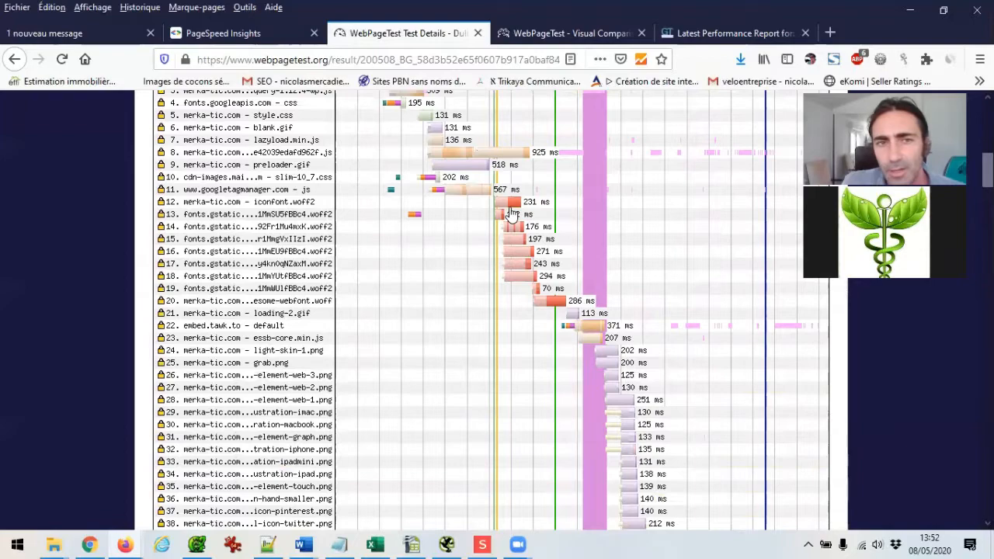
{"action": "left_click", "coordinate": [253, 216]}
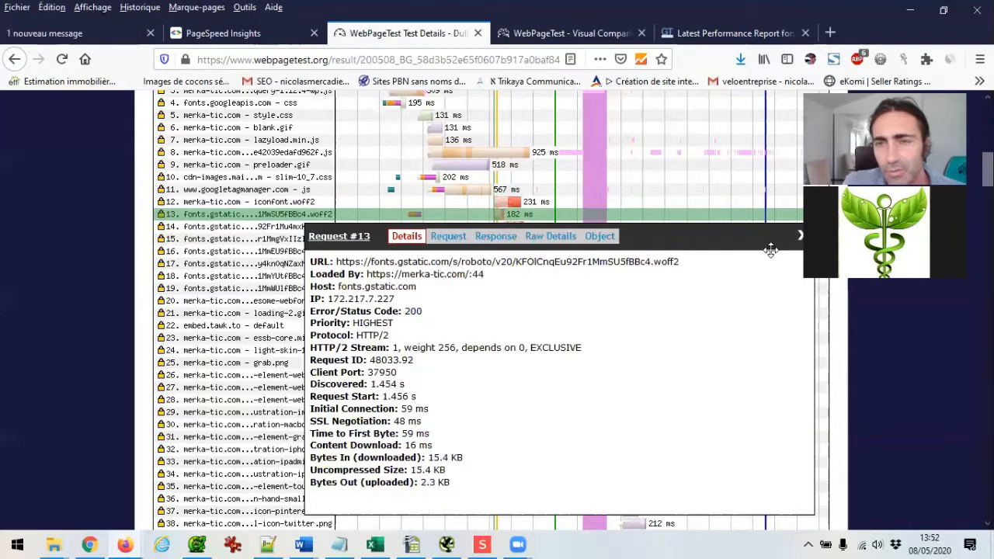
{"action": "left_click", "coordinate": [800, 235]}
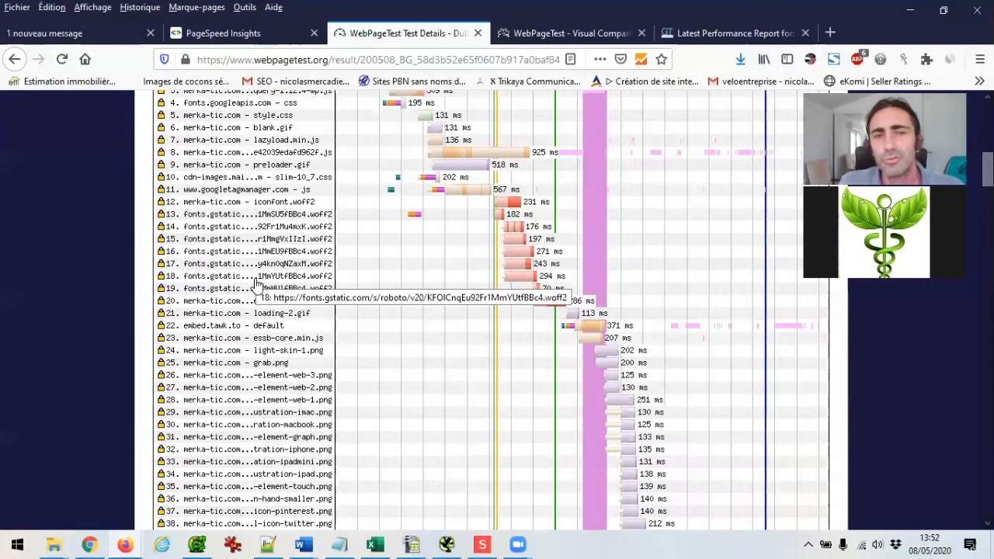
{"action": "scroll", "coordinate": [256, 285], "scroll_direction": "down", "scroll_amount": 5}
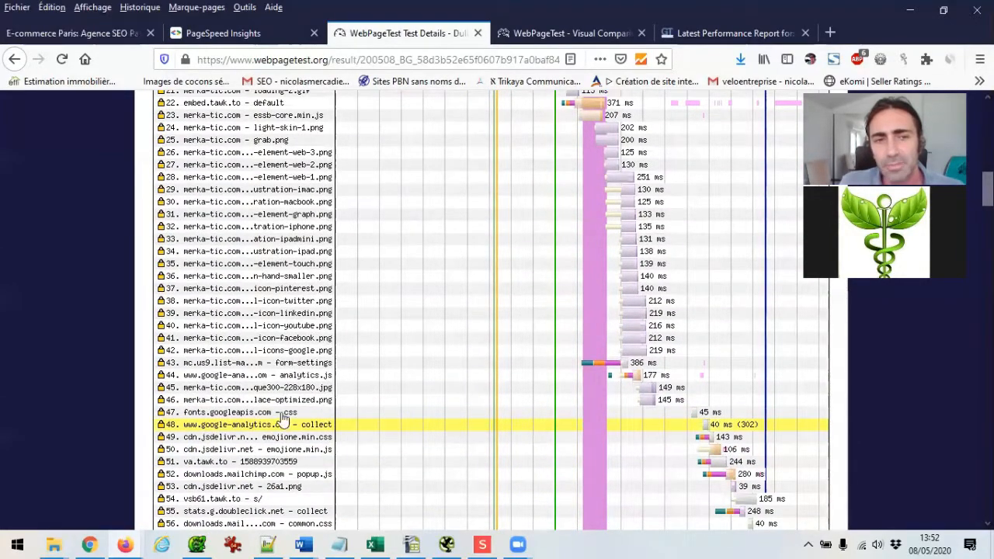
{"action": "scroll", "coordinate": [307, 326], "scroll_direction": "down", "scroll_amount": 3}
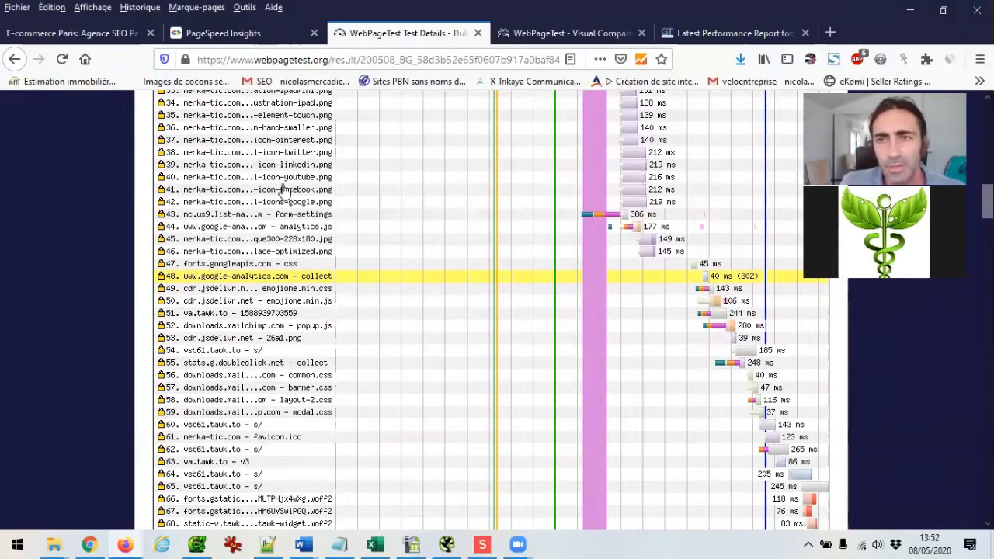
{"action": "scroll", "coordinate": [283, 190], "scroll_direction": "up", "scroll_amount": 2}
{"action": "scroll", "coordinate": [284, 190], "scroll_direction": "up", "scroll_amount": 10}
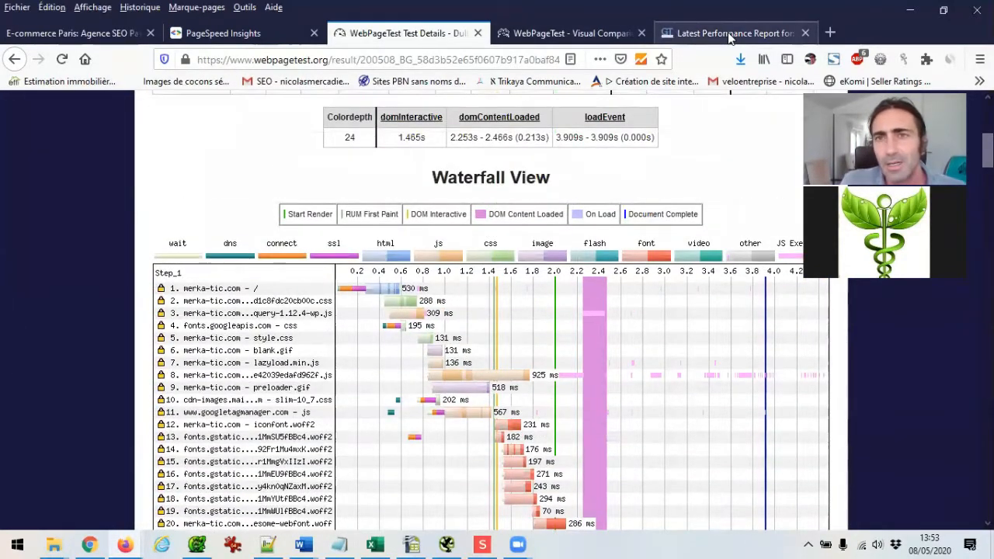
Switch to the GTmetrix report for merka-tic.com and check the PageSpeed score, YSlow score and fully loaded time
{"action": "left_click", "coordinate": [730, 33]}
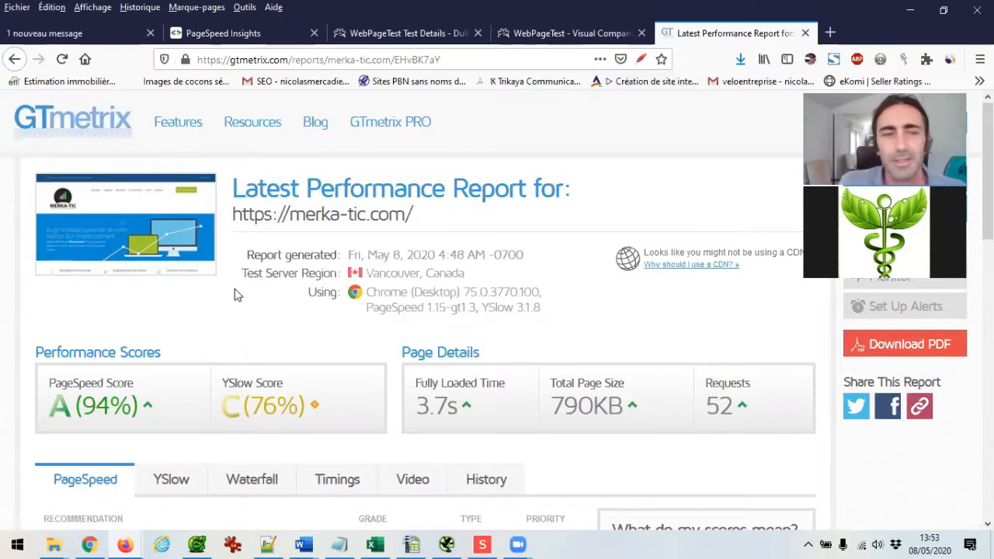
{"action": "scroll", "coordinate": [233, 297], "scroll_direction": "down", "scroll_amount": 2}
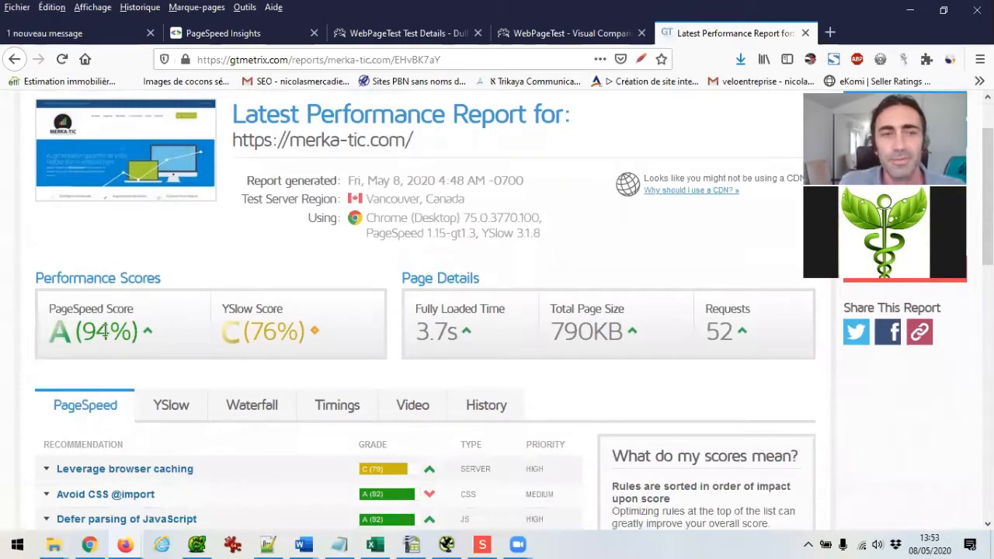
{"action": "double_click", "coordinate": [89, 332]}
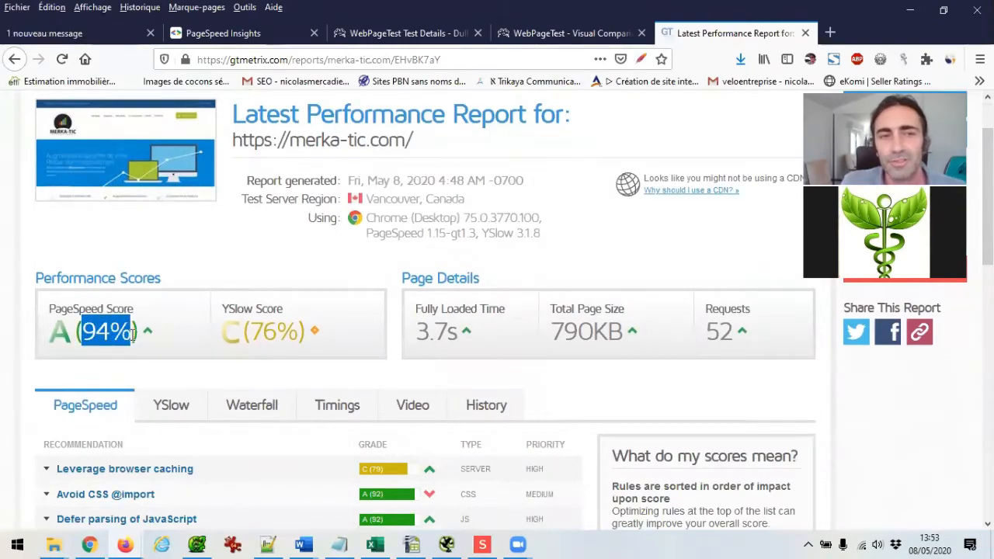
{"action": "left_click", "coordinate": [281, 330]}
{"action": "left_click_drag", "start_coordinate": [262, 331], "coordinate": [289, 331]}
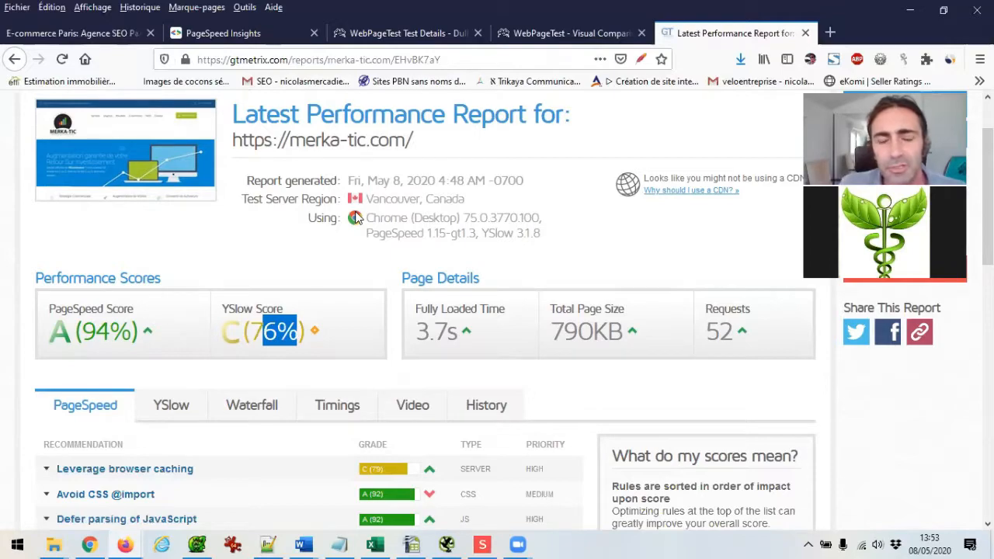
{"action": "left_click_drag", "start_coordinate": [422, 334], "coordinate": [449, 335]}
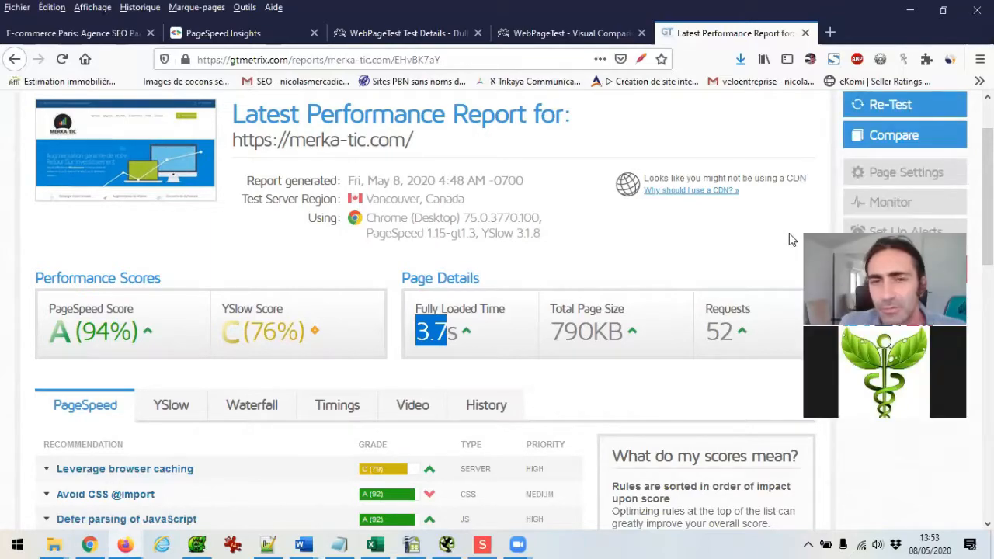
Review the PageSpeed recommendations and their grades in the GTmetrix report for merka-tic.com
{"action": "scroll", "coordinate": [588, 264], "scroll_direction": "down", "scroll_amount": 1}
{"action": "scroll", "coordinate": [588, 264], "scroll_direction": "down", "scroll_amount": 2}
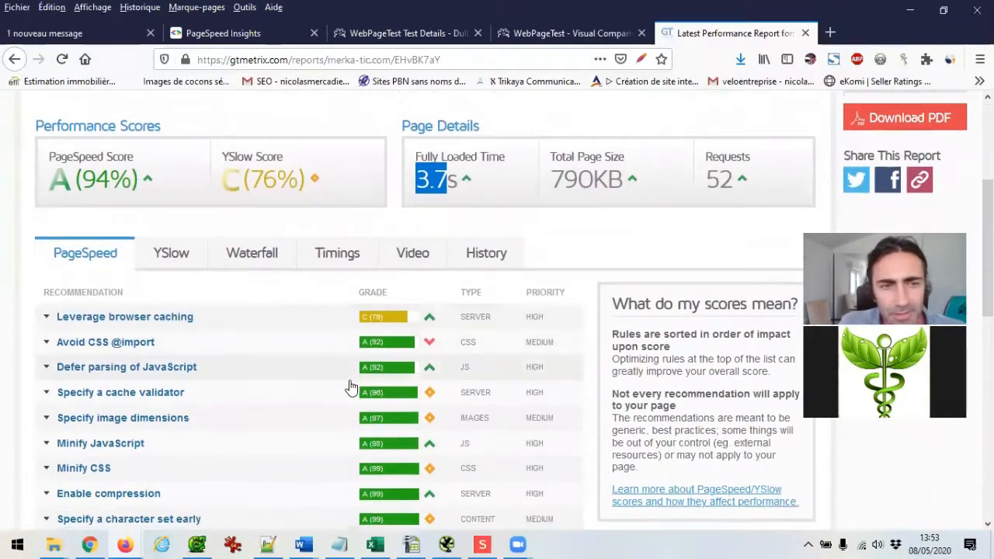
{"action": "scroll", "coordinate": [350, 385], "scroll_direction": "down", "scroll_amount": 1}
{"action": "scroll", "coordinate": [349, 385], "scroll_direction": "down", "scroll_amount": 2}
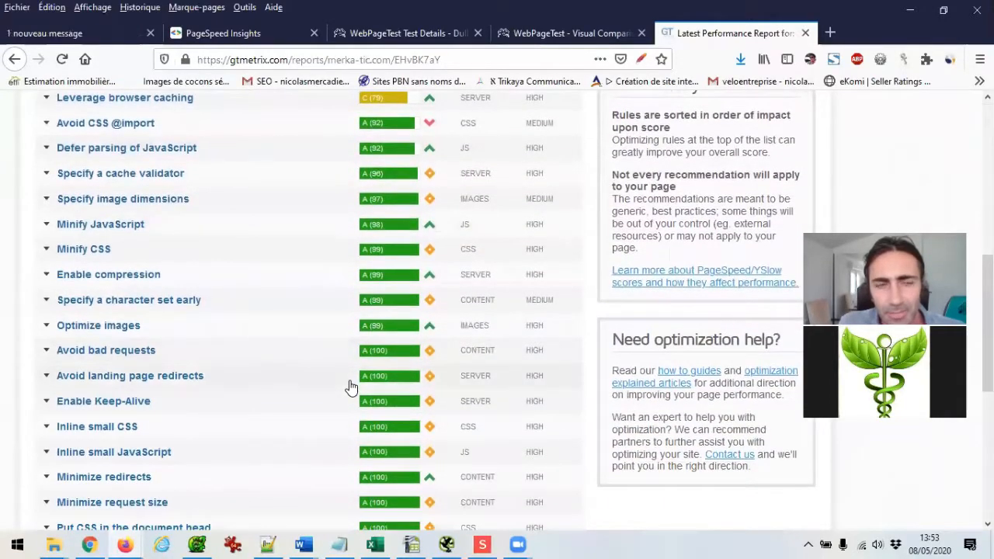
{"action": "scroll", "coordinate": [365, 311], "scroll_direction": "up", "scroll_amount": 2}
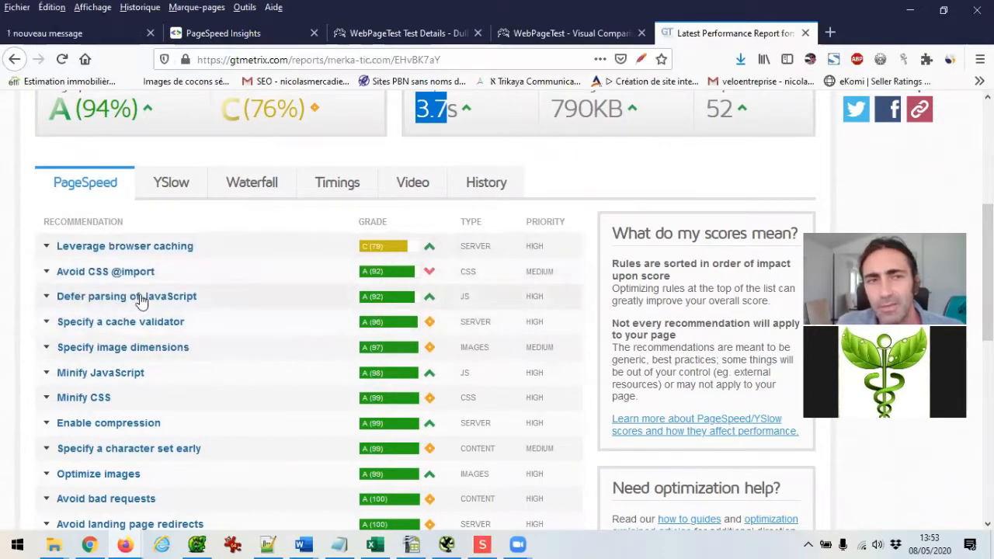
{"action": "scroll", "coordinate": [209, 198], "scroll_direction": "up", "scroll_amount": 4}
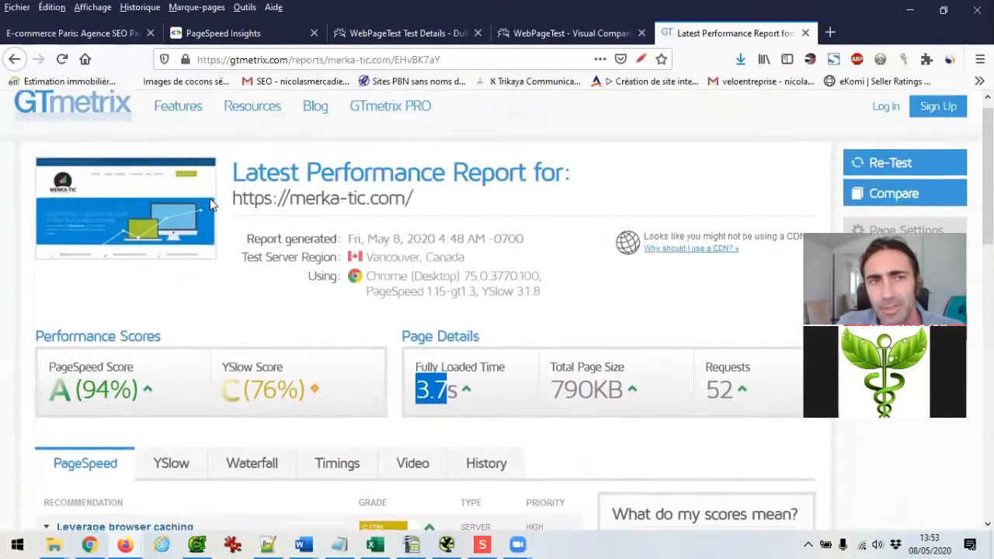
{"action": "scroll", "coordinate": [210, 198], "scroll_direction": "down", "scroll_amount": 4}
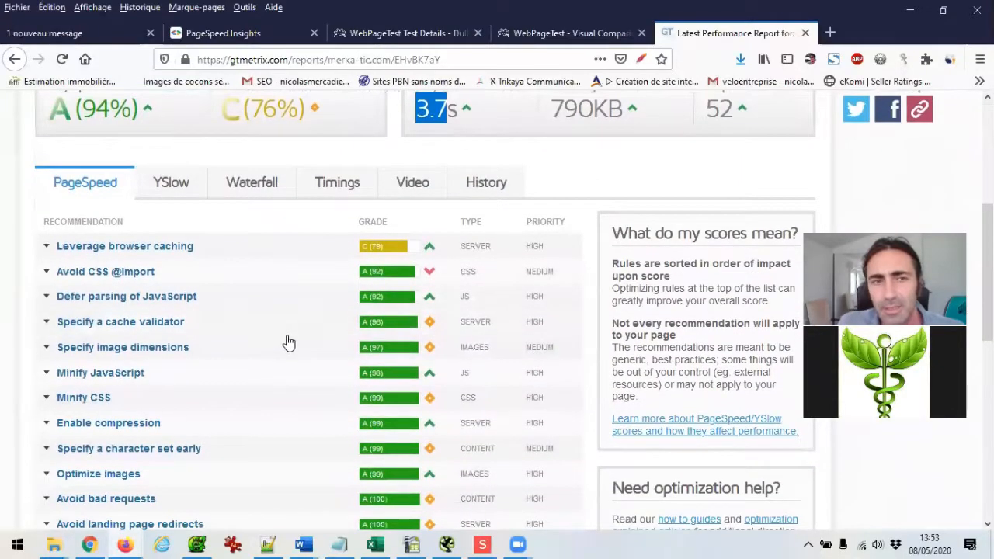
{"action": "scroll", "coordinate": [292, 339], "scroll_direction": "down", "scroll_amount": 1}
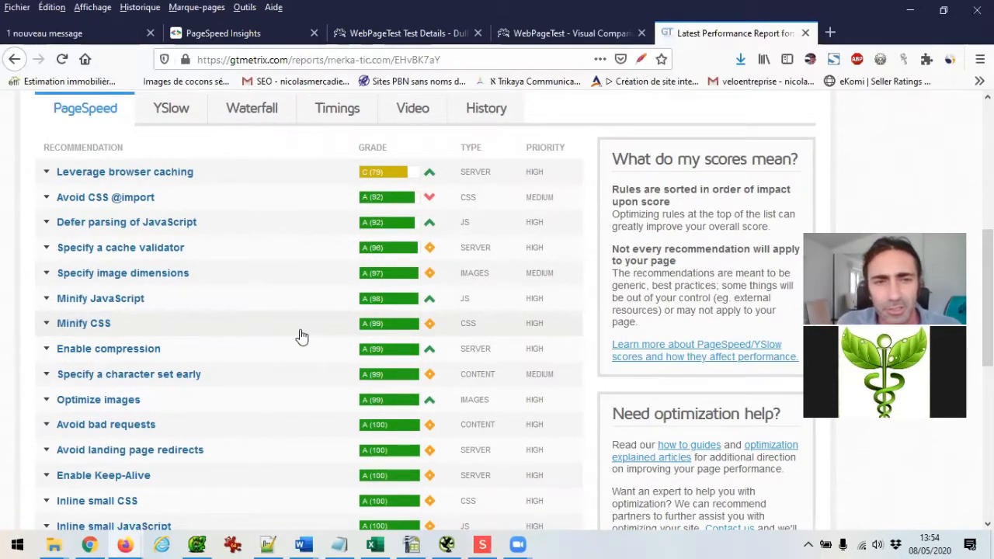
Expand the Optimize images recommendation, view the optimized version of grab.png, and return to highlight the suggested size reduction
{"action": "left_click", "coordinate": [99, 400]}
{"action": "scroll", "coordinate": [109, 407], "scroll_direction": "down", "scroll_amount": 2}
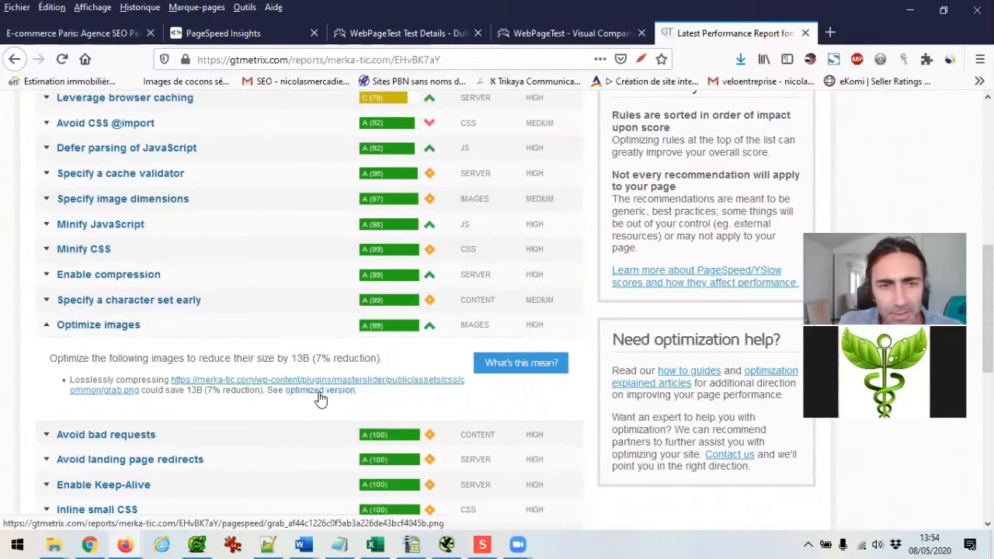
{"action": "left_click", "coordinate": [318, 392]}
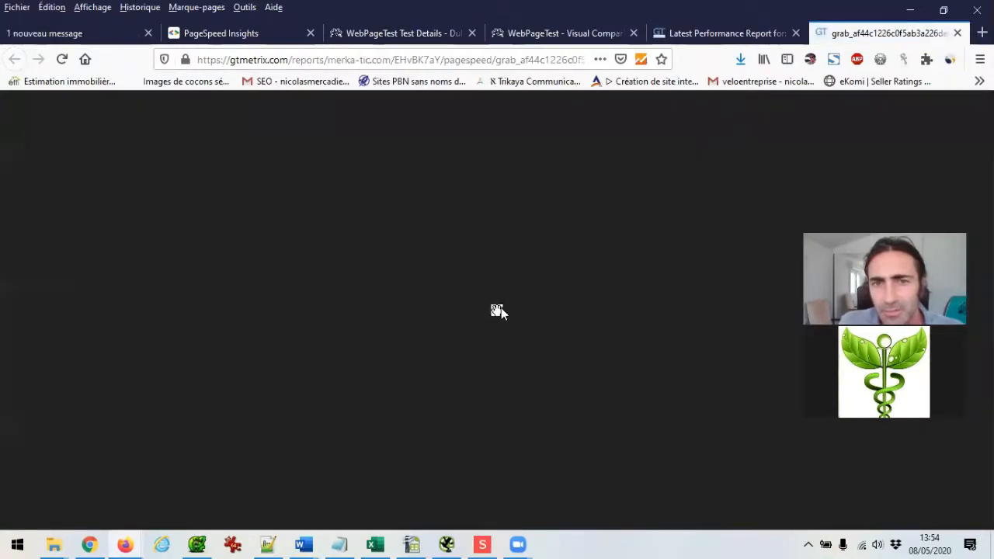
{"action": "right_click", "coordinate": [498, 307]}
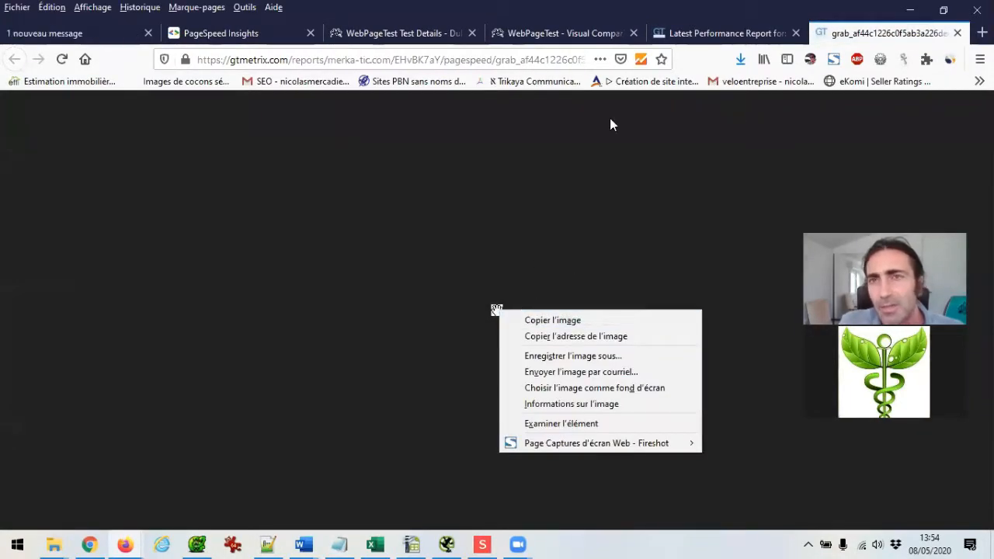
{"action": "left_click", "coordinate": [757, 33]}
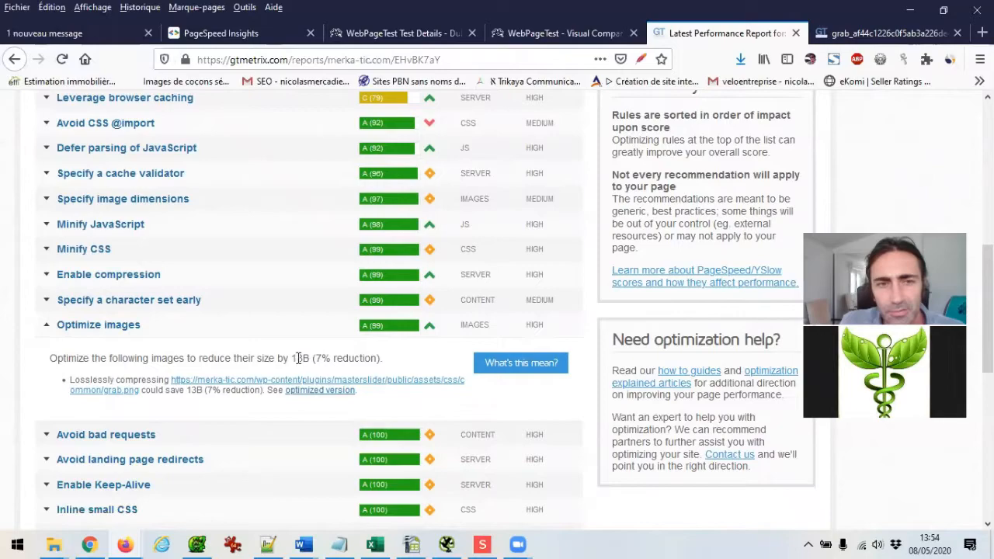
{"action": "left_click_drag", "start_coordinate": [298, 358], "coordinate": [292, 359]}
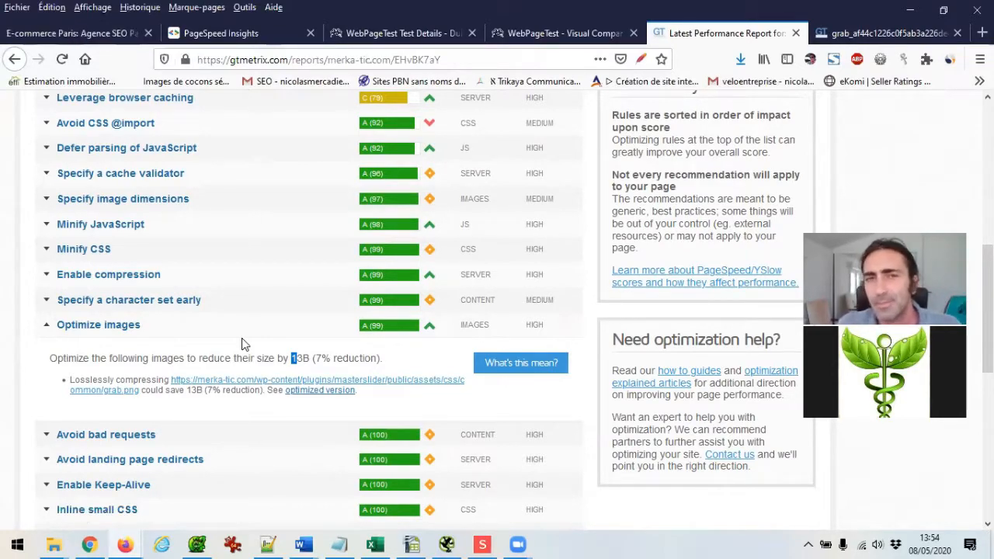
Examine the Total Page Size in the report's page details, highlighting its figure
{"action": "scroll", "coordinate": [348, 333], "scroll_direction": "up", "scroll_amount": 5}
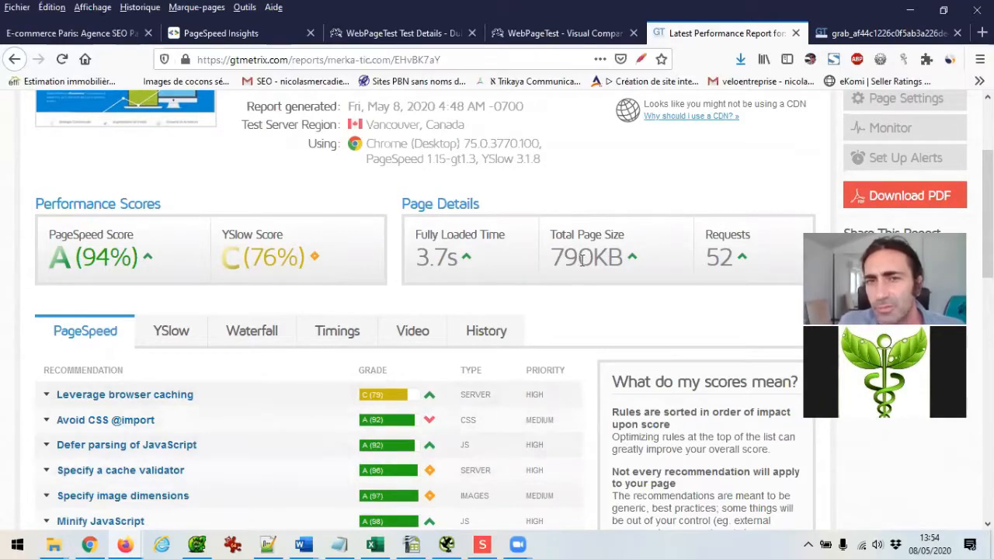
{"action": "left_click_drag", "start_coordinate": [551, 261], "coordinate": [613, 281]}
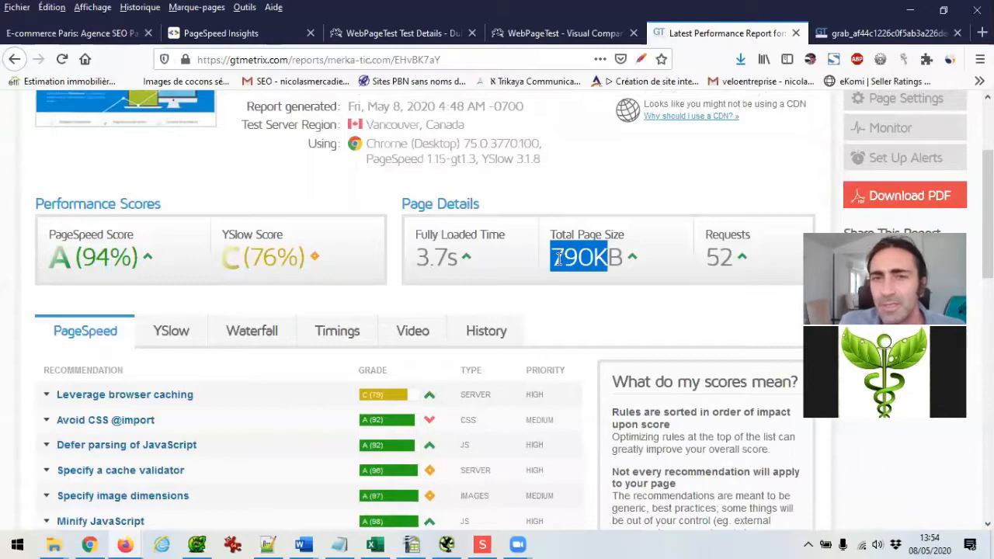
{"action": "left_click_drag", "start_coordinate": [552, 260], "coordinate": [598, 263]}
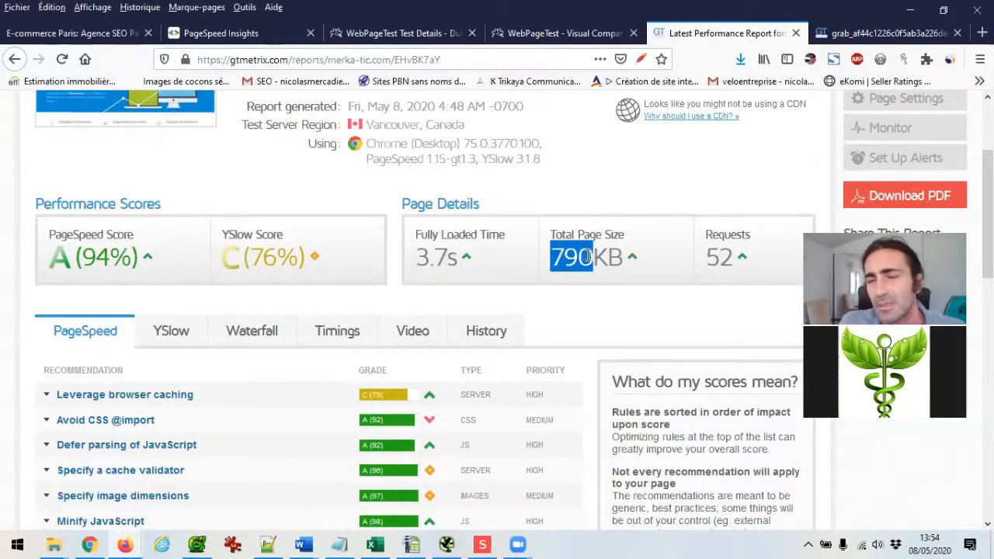
{"action": "left_click", "coordinate": [589, 256]}
{"action": "left_click_drag", "start_coordinate": [593, 256], "coordinate": [567, 259]}
{"action": "left_click", "coordinate": [593, 256]}
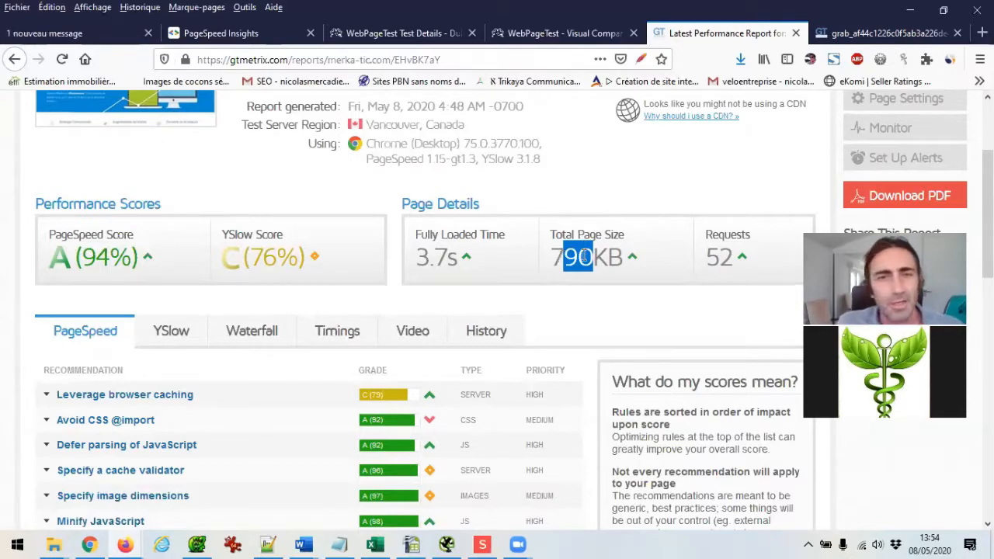
{"action": "left_click", "coordinate": [569, 255]}
{"action": "left_click_drag", "start_coordinate": [552, 256], "coordinate": [594, 259]}
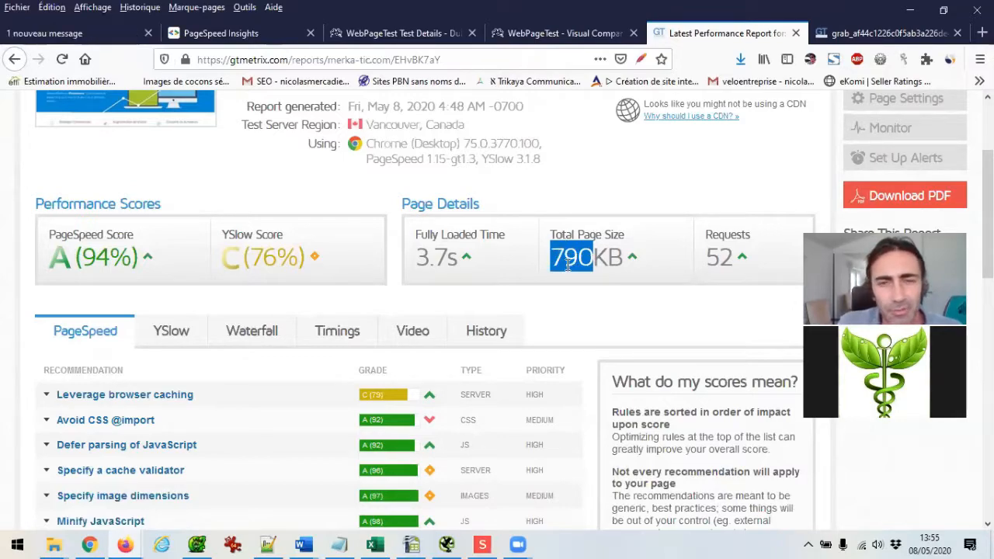
{"action": "left_click", "coordinate": [567, 265]}
{"action": "left_click_drag", "start_coordinate": [552, 257], "coordinate": [590, 258]}
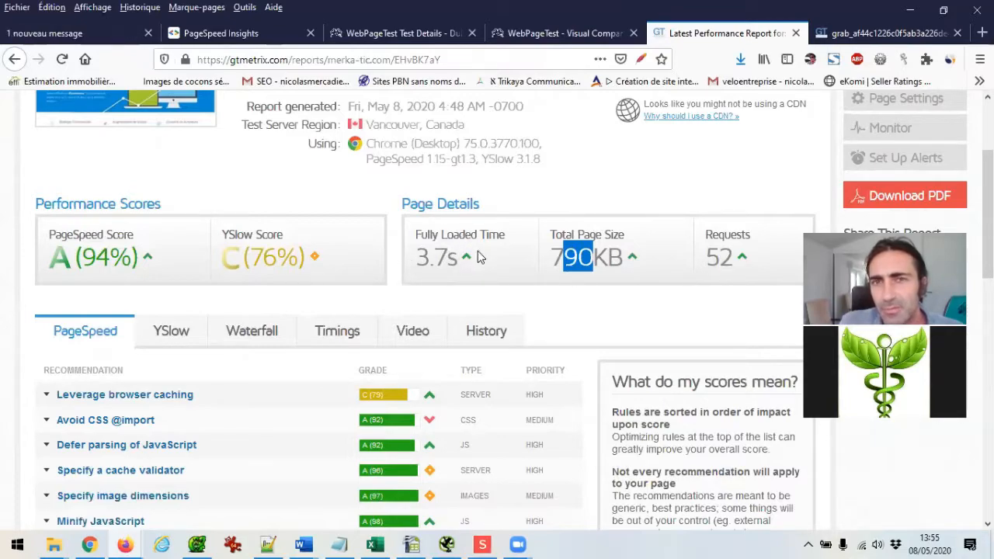
Skim the recommendations again, return to the report summary, and close the optimized grab.png image page
{"action": "scroll", "coordinate": [478, 257], "scroll_direction": "down", "scroll_amount": 2}
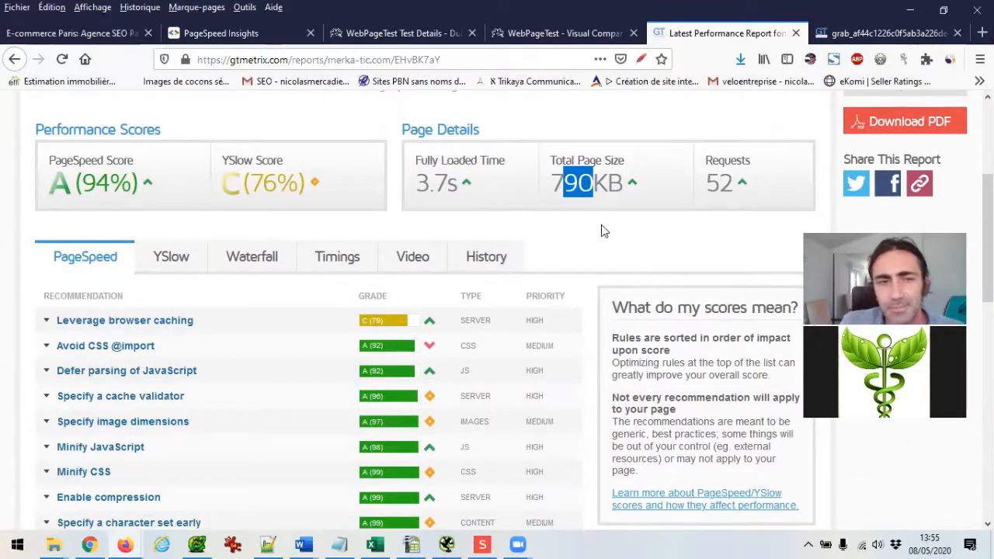
{"action": "scroll", "coordinate": [601, 224], "scroll_direction": "down", "scroll_amount": 4}
{"action": "scroll", "coordinate": [602, 225], "scroll_direction": "up", "scroll_amount": 6}
{"action": "scroll", "coordinate": [601, 229], "scroll_direction": "up", "scroll_amount": 4}
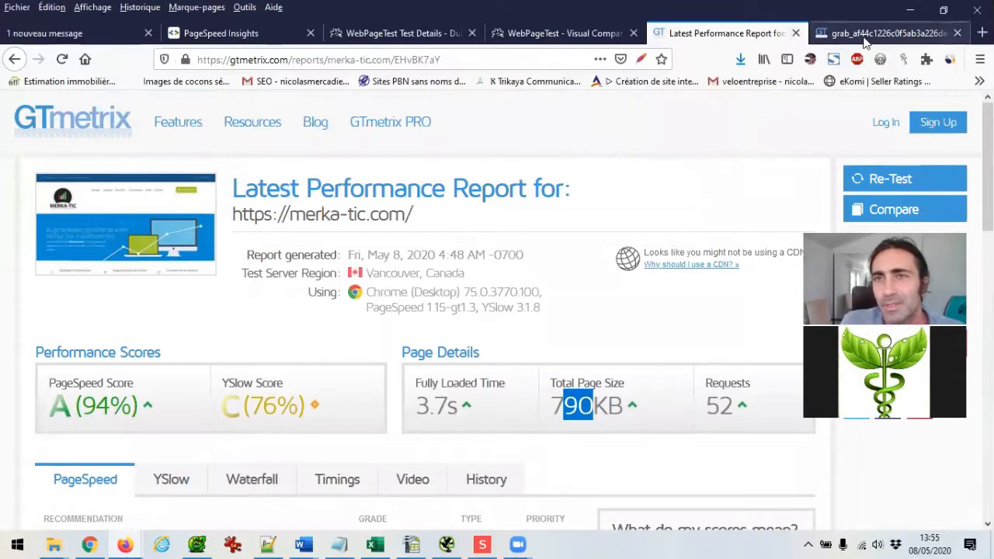
{"action": "left_click", "coordinate": [924, 34]}
{"action": "left_click", "coordinate": [958, 34]}
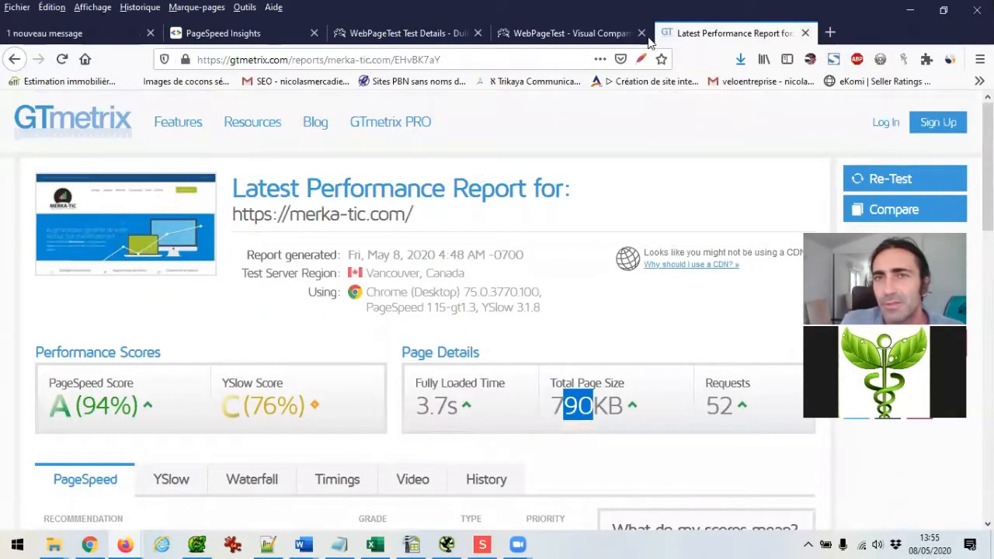